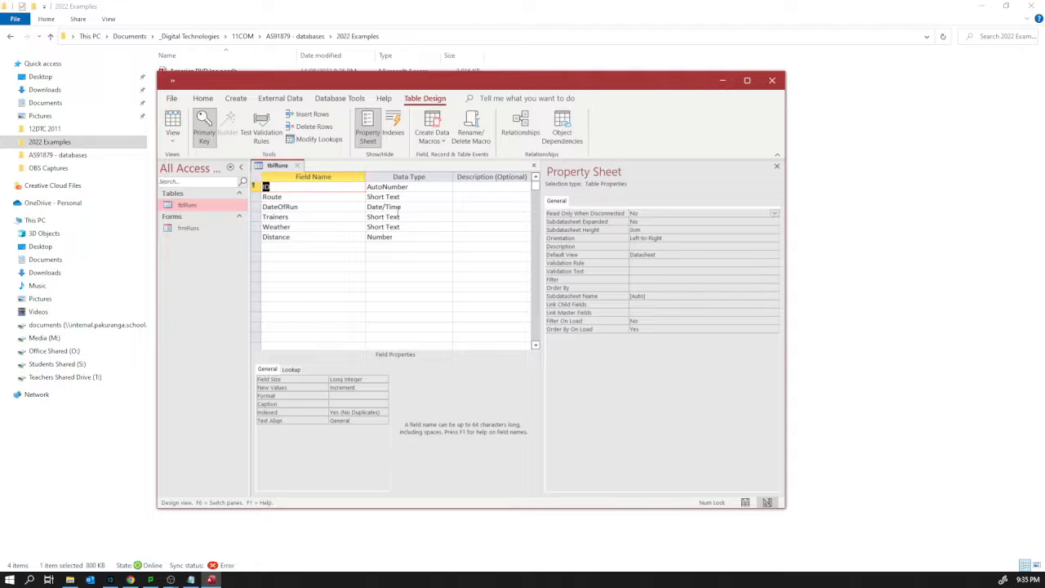
- Close the tblRuns design, view the frmRuns form and the tblRuns records, and close the Running database
{"action": "left_click", "coordinate": [300, 166]}
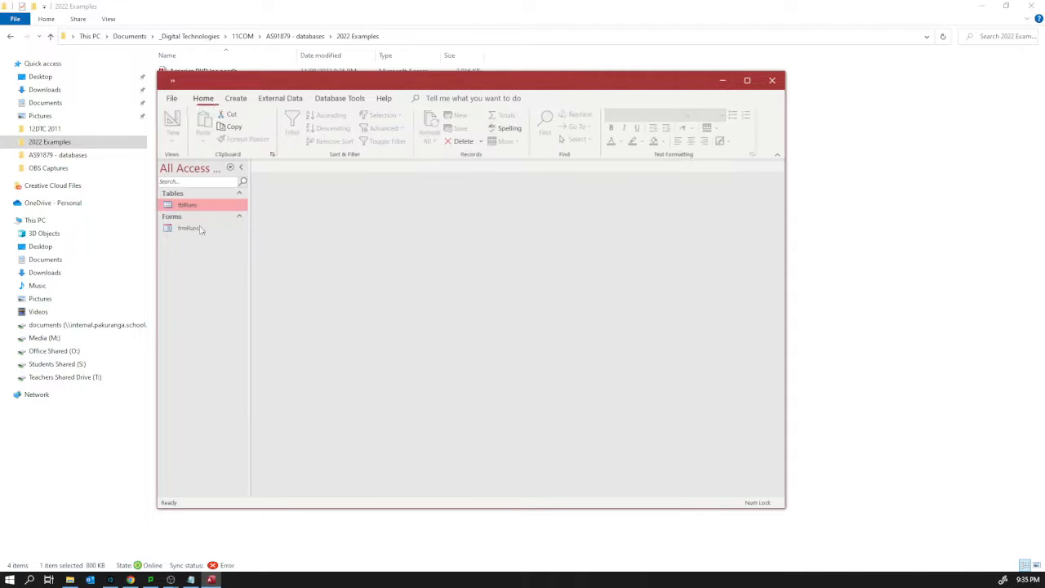
{"action": "double_click", "coordinate": [187, 229]}
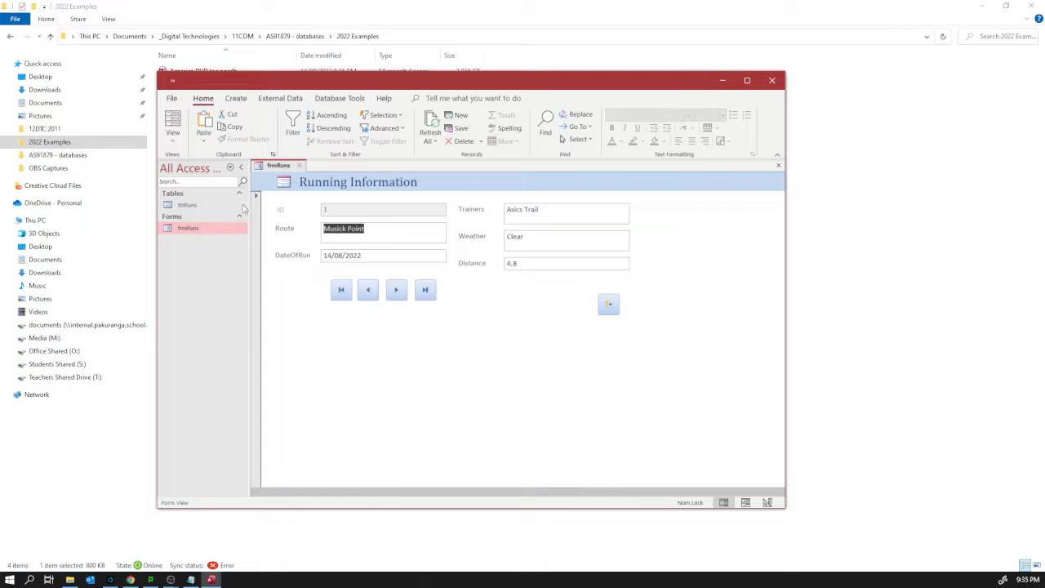
{"action": "left_click", "coordinate": [185, 206]}
{"action": "key", "text": "Return"}
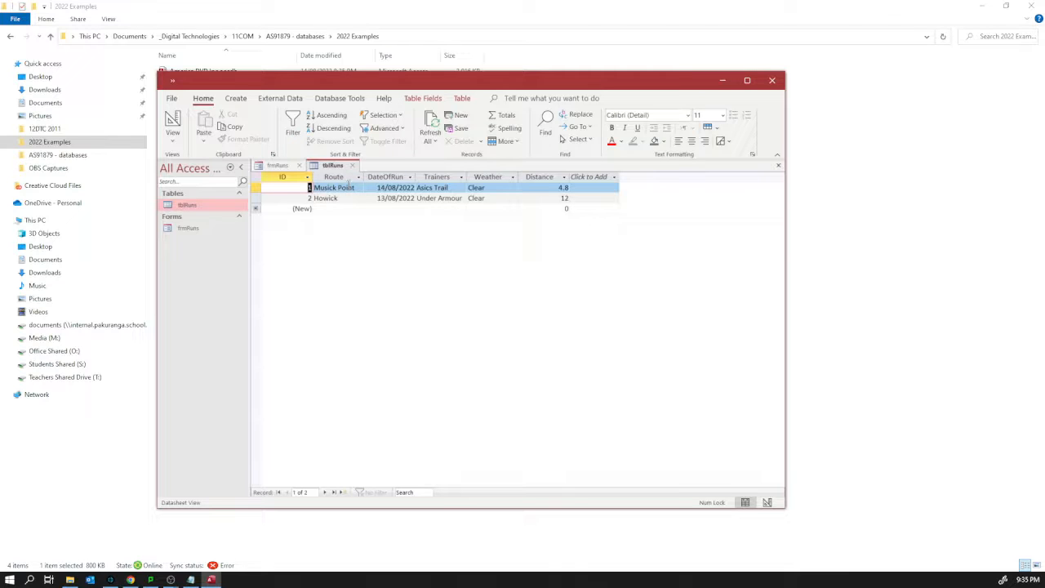
{"action": "left_click", "coordinate": [772, 82]}
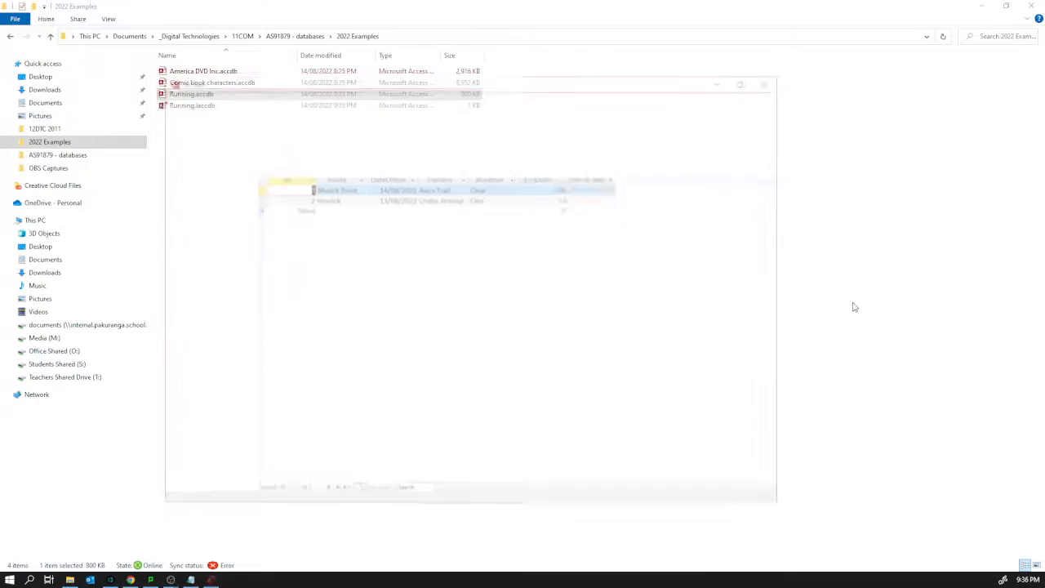
- Open the Comic book characters database and browse the records in its tblCharacters table
{"action": "double_click", "coordinate": [196, 82]}
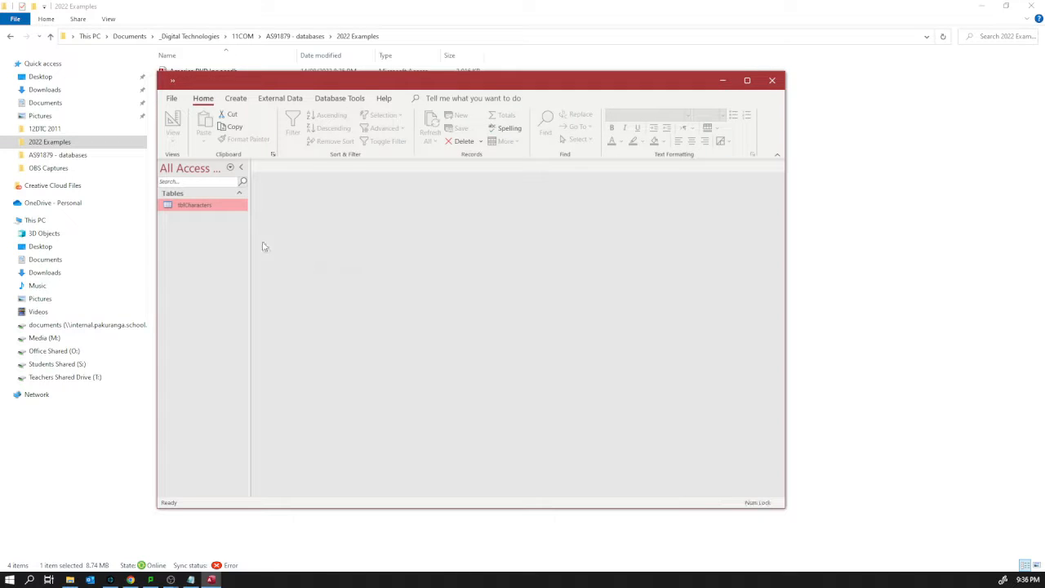
{"action": "double_click", "coordinate": [186, 206]}
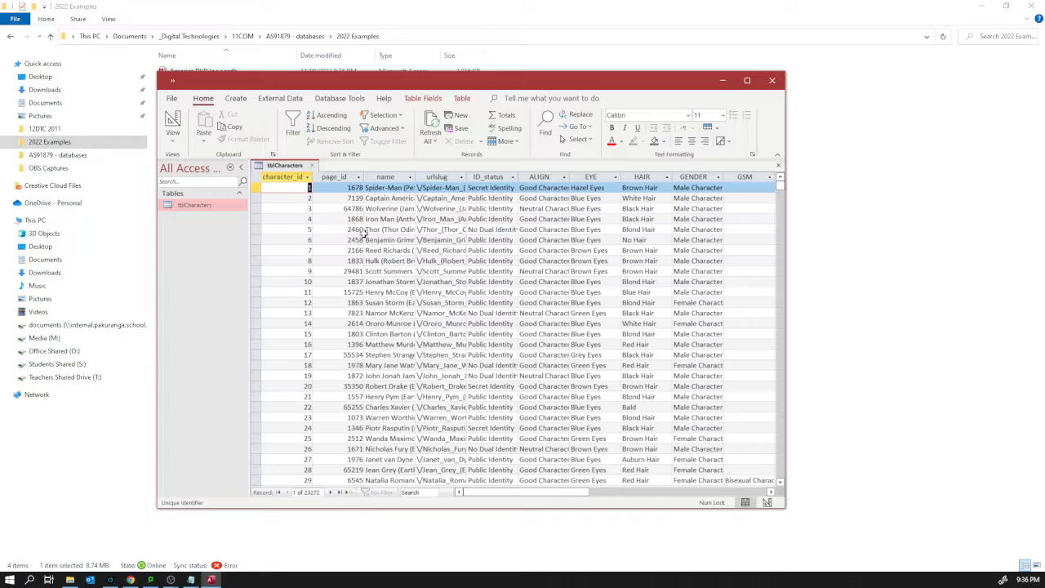
{"action": "scroll", "coordinate": [393, 327], "scroll_direction": "down", "scroll_amount": 10}
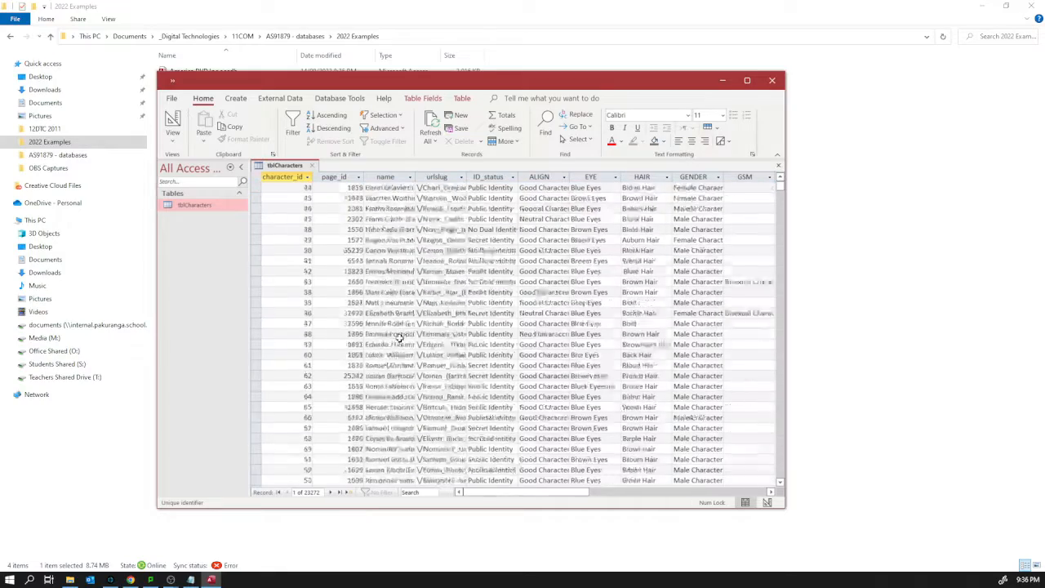
{"action": "scroll", "coordinate": [400, 337], "scroll_direction": "down", "scroll_amount": 20}
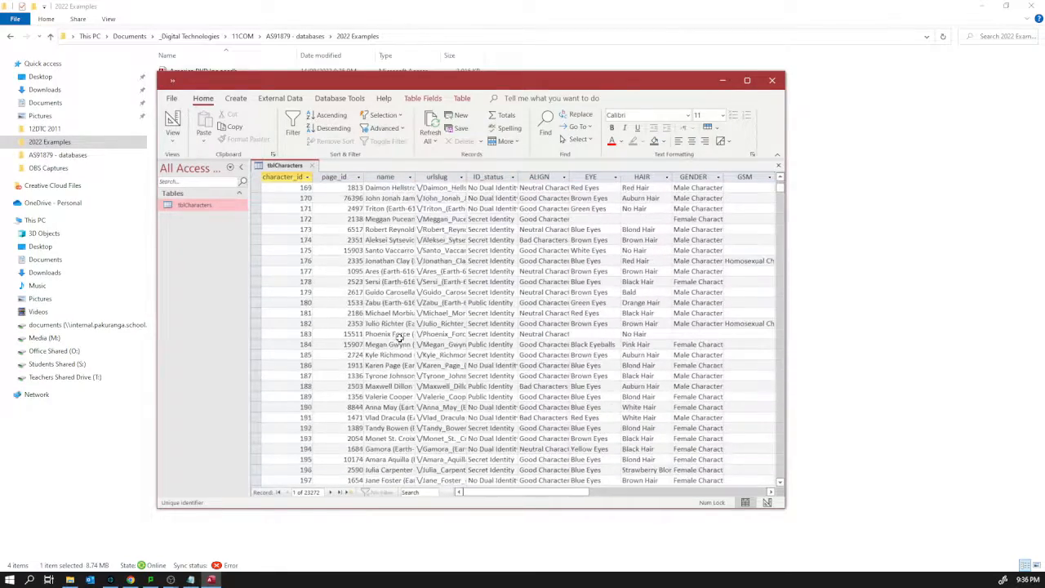
{"action": "scroll", "coordinate": [399, 336], "scroll_direction": "up", "scroll_amount": 20}
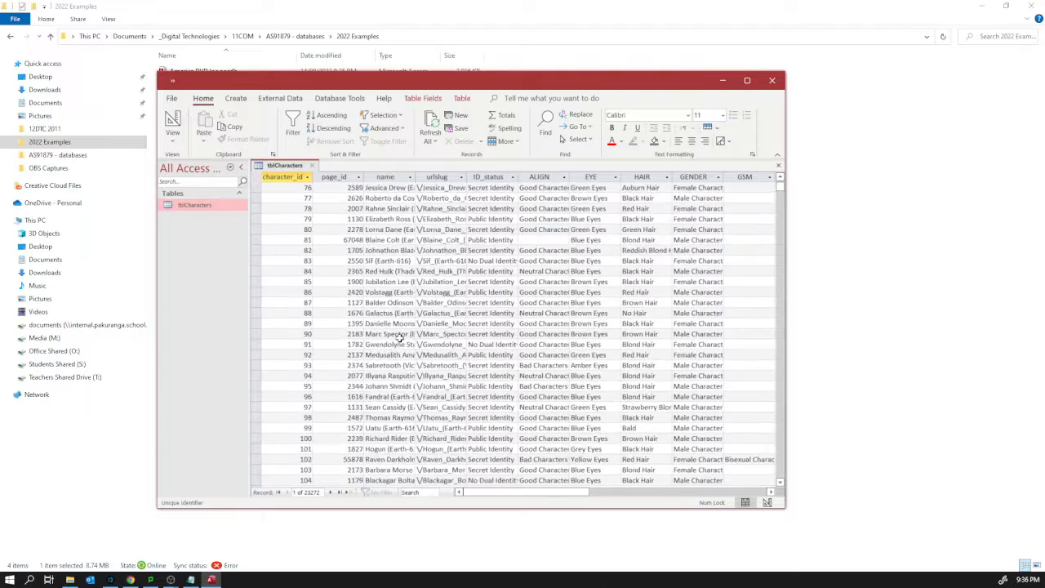
{"action": "scroll", "coordinate": [400, 337], "scroll_direction": "up", "scroll_amount": 20}
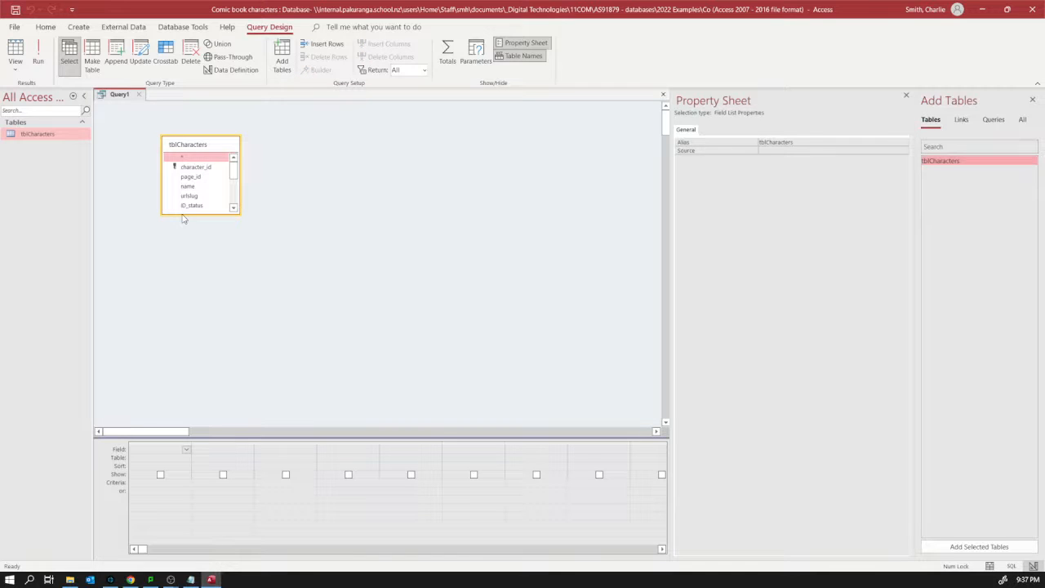
- Enlarge the tblCharacters field list, add character_id, name, EYE, HAIR and APPEARANCES to the query, and view its results
{"action": "left_click_drag", "start_coordinate": [184, 215], "coordinate": [188, 321]}
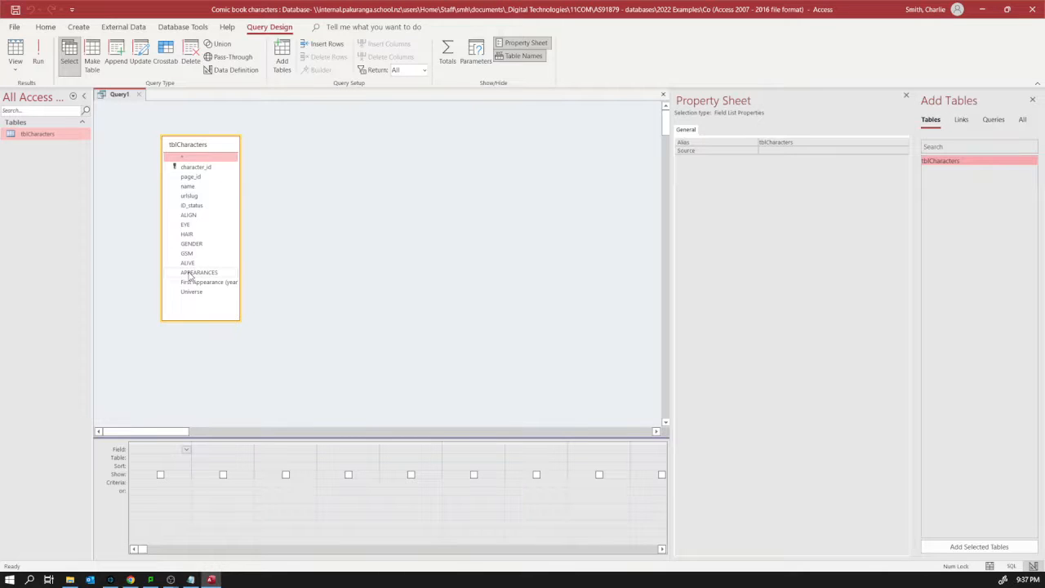
{"action": "left_click_drag", "start_coordinate": [198, 168], "coordinate": [141, 440]}
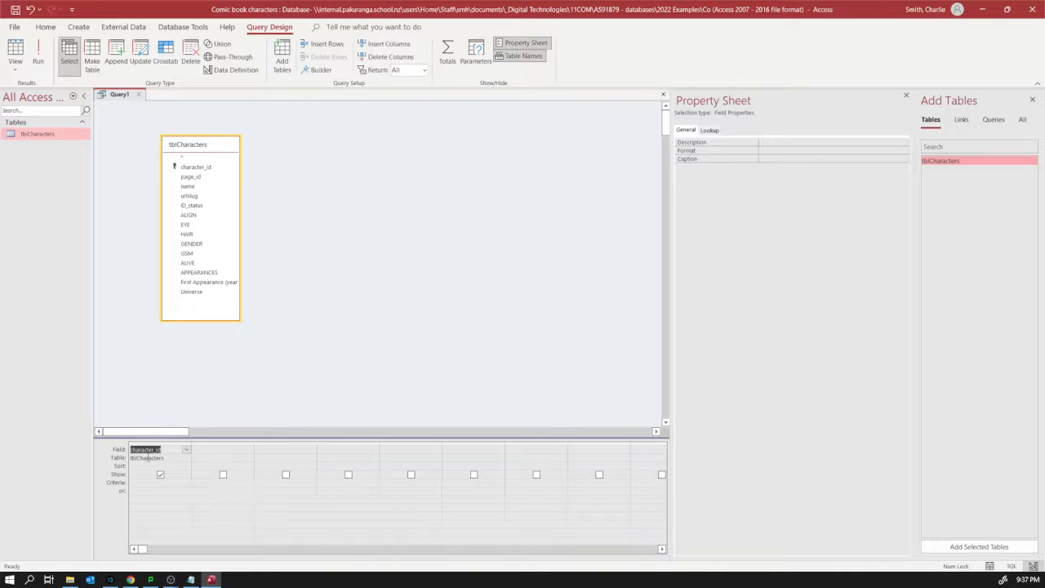
{"action": "left_click_drag", "start_coordinate": [187, 187], "coordinate": [229, 449]}
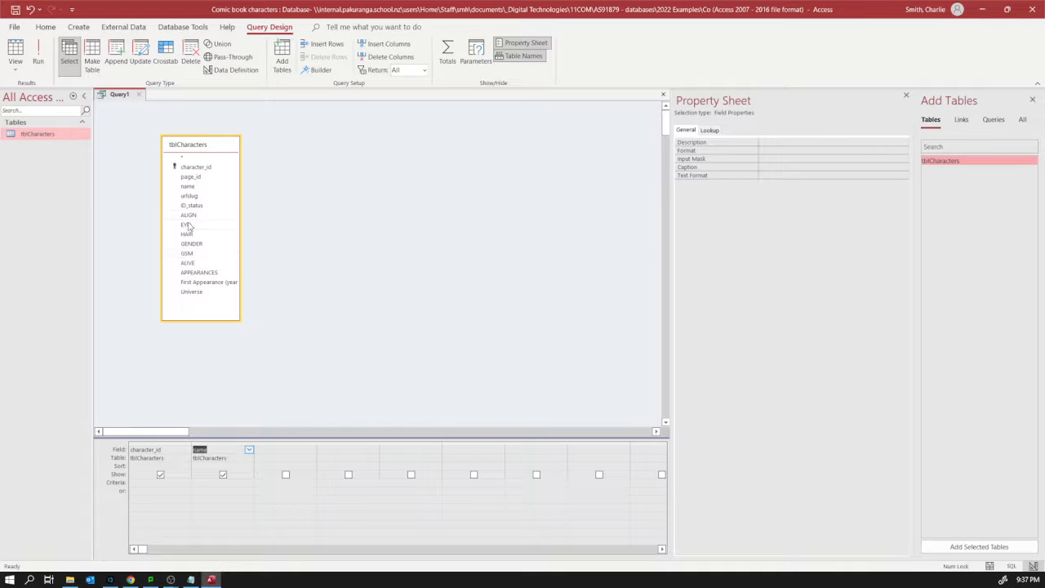
{"action": "left_click_drag", "start_coordinate": [187, 224], "coordinate": [277, 451]}
{"action": "left_click", "coordinate": [360, 450]}
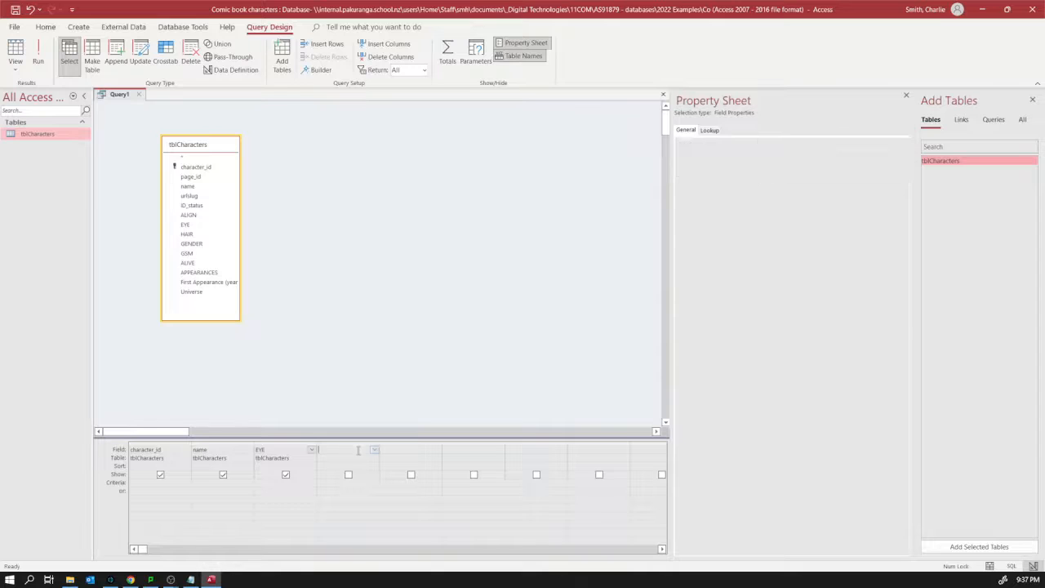
{"action": "left_click", "coordinate": [375, 449]}
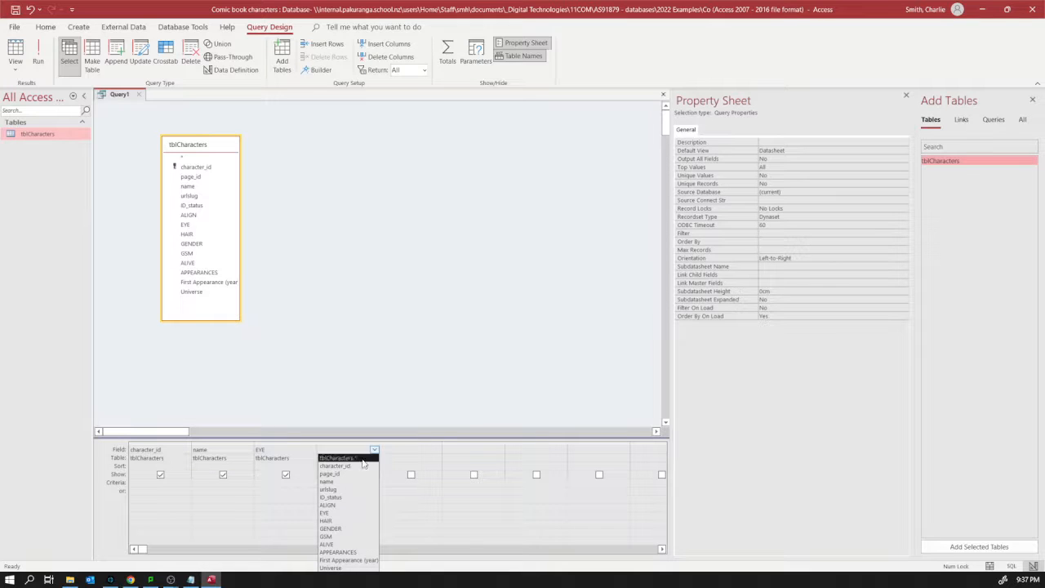
{"action": "left_click", "coordinate": [345, 523]}
{"action": "double_click", "coordinate": [200, 274]}
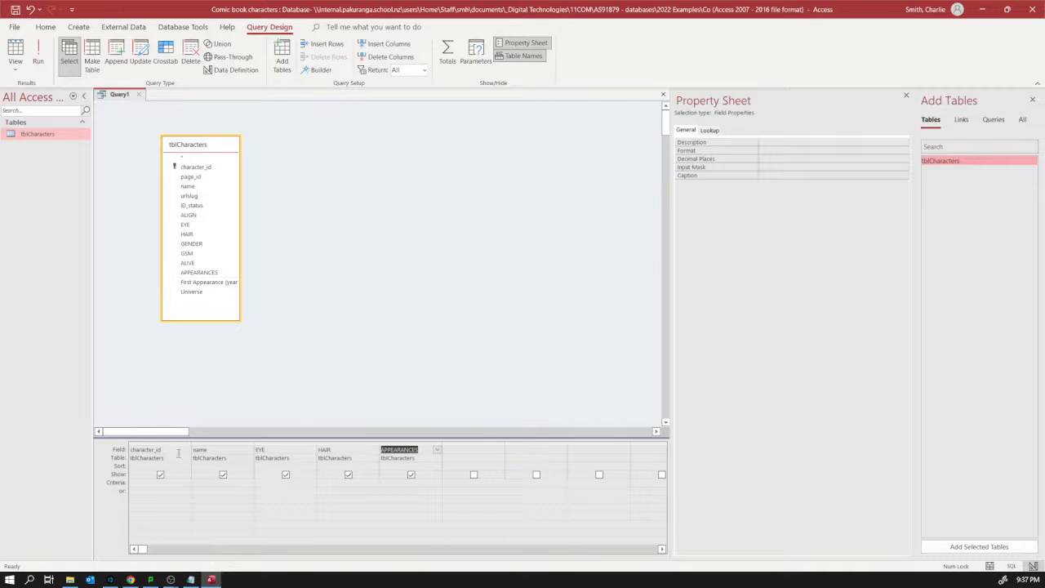
{"action": "left_click", "coordinate": [15, 49]}
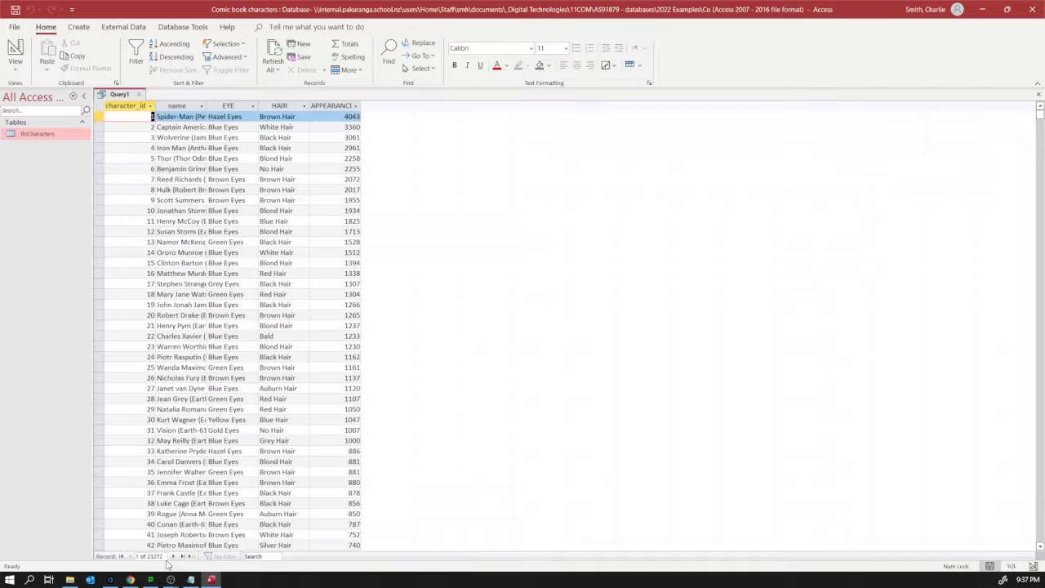
- Set the EYE criterion of the query to "Blue eyes" and view the filtered records
{"action": "left_click", "coordinate": [15, 49]}
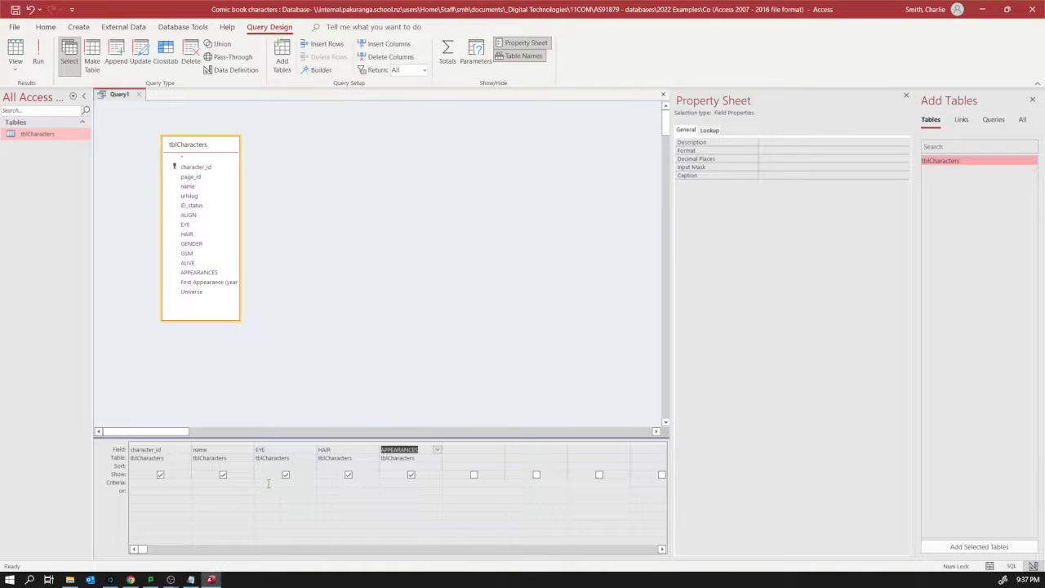
{"action": "left_click", "coordinate": [268, 483]}
{"action": "type", "text": "Blue"}
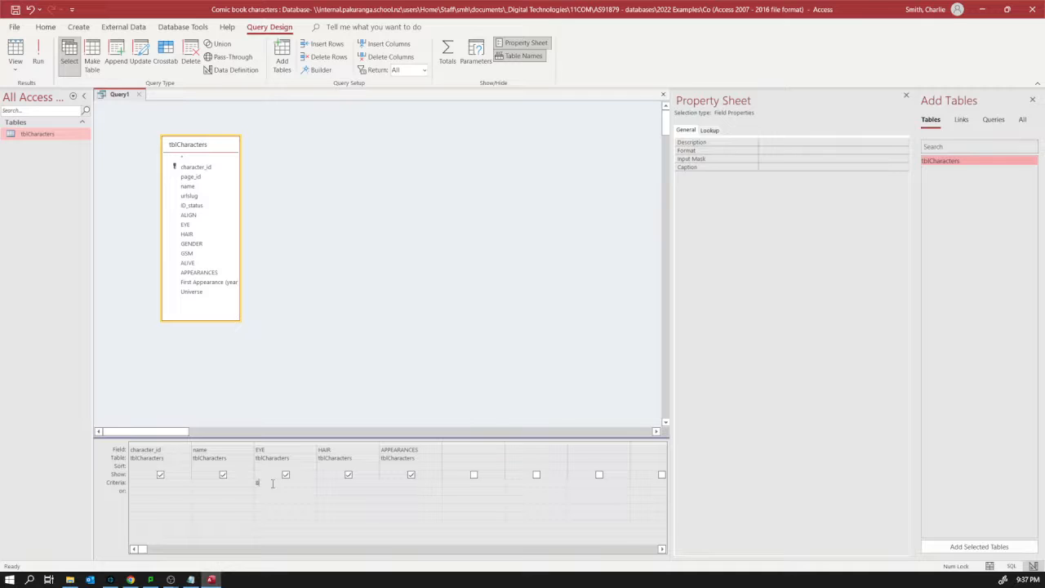
{"action": "type", "text": " eyes"}
{"action": "left_click", "coordinate": [273, 499]}
{"action": "left_click", "coordinate": [14, 50]}
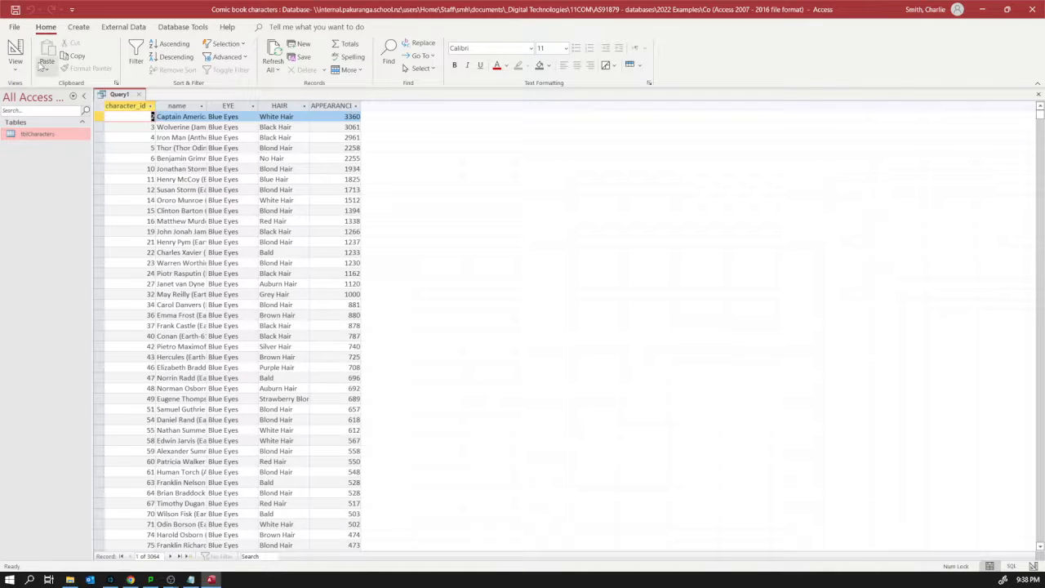
- Add the criterion "Stephen" to the query's name field and view the results
{"action": "left_click", "coordinate": [16, 50]}
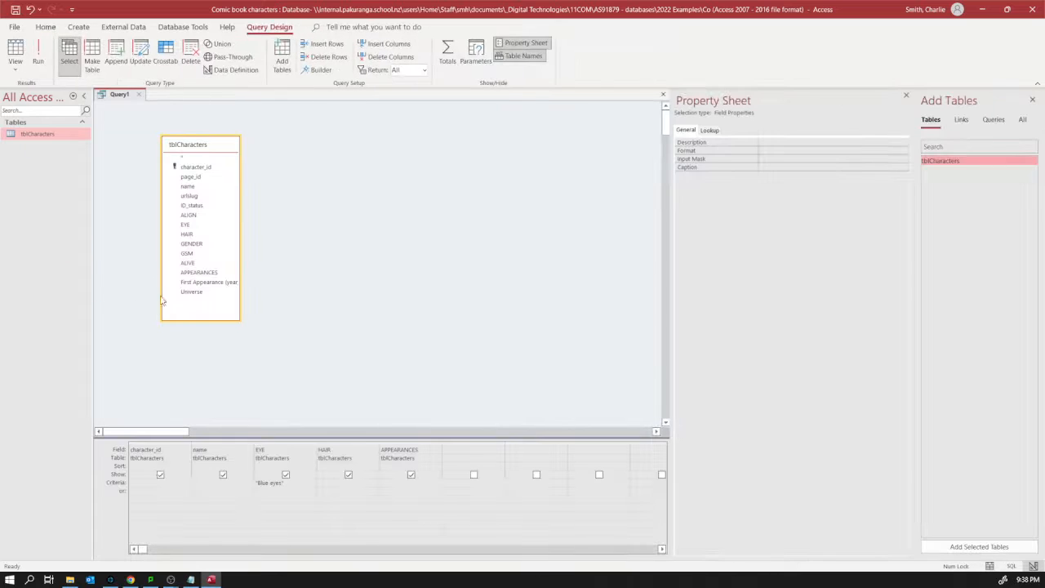
{"action": "left_click", "coordinate": [210, 481]}
{"action": "type", "text": "Stephen"}
{"action": "left_click", "coordinate": [16, 56]}
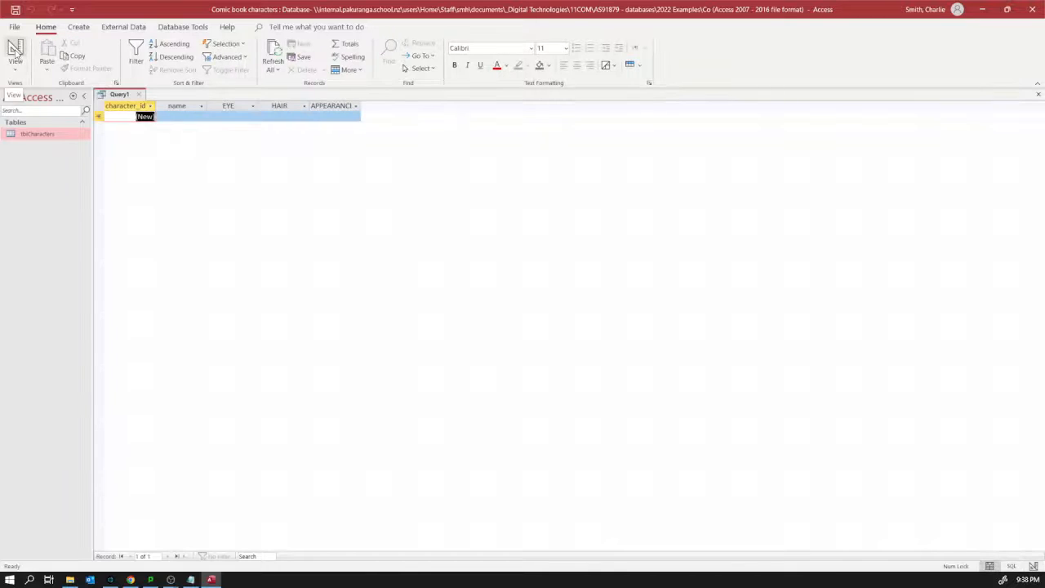
- Put asterisk wildcards before and after Stephen in the name criterion and view the results again
{"action": "left_click", "coordinate": [15, 49]}
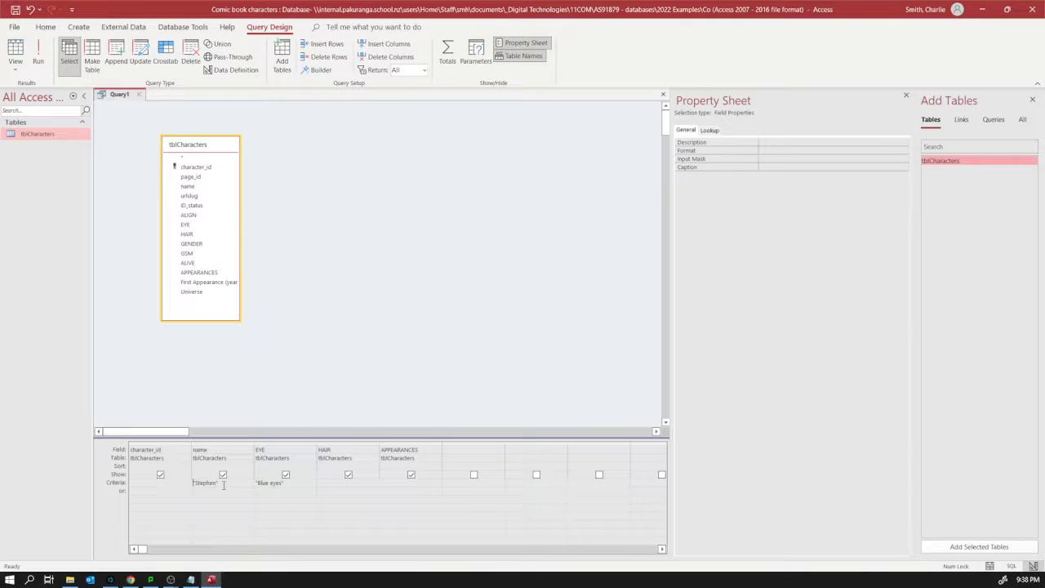
{"action": "left_click", "coordinate": [194, 483]}
{"action": "type", "text": "*"}
{"action": "left_click_drag", "start_coordinate": [197, 483], "coordinate": [184, 483]}
{"action": "left_click_drag", "start_coordinate": [218, 483], "coordinate": [227, 483]}
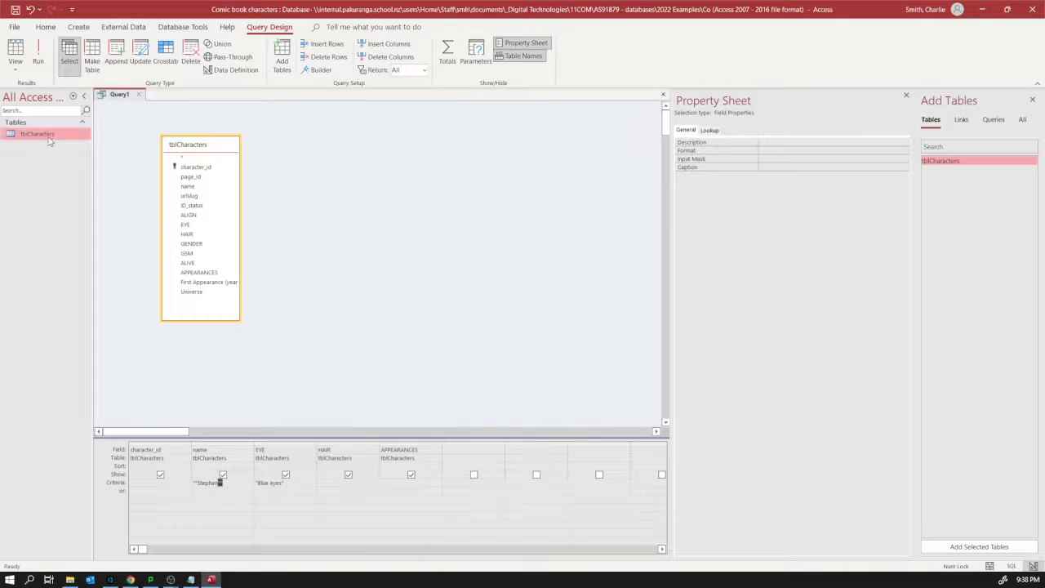
{"action": "left_click", "coordinate": [14, 65]}
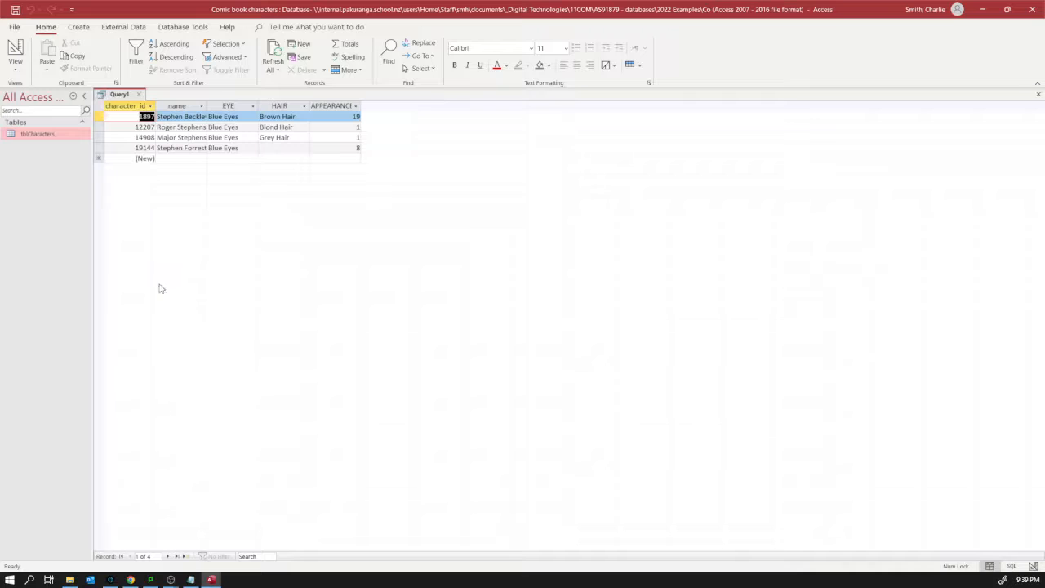
- Save the query as qryBlueEyedStephens and select it in the object list
{"action": "left_click", "coordinate": [14, 10]}
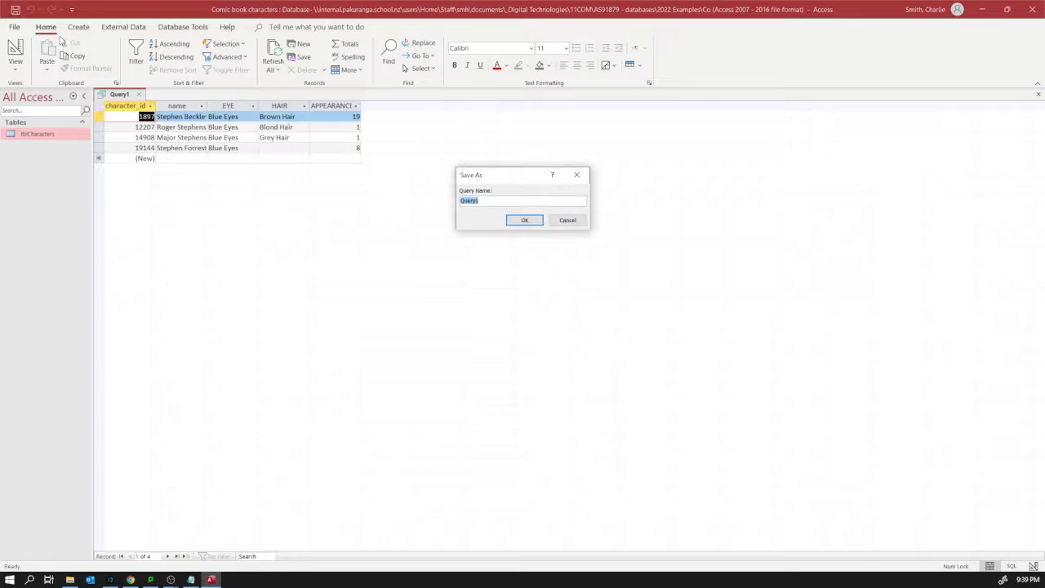
{"action": "type", "text": "qryBlueEyedStephens"}
{"action": "left_click", "coordinate": [538, 221]}
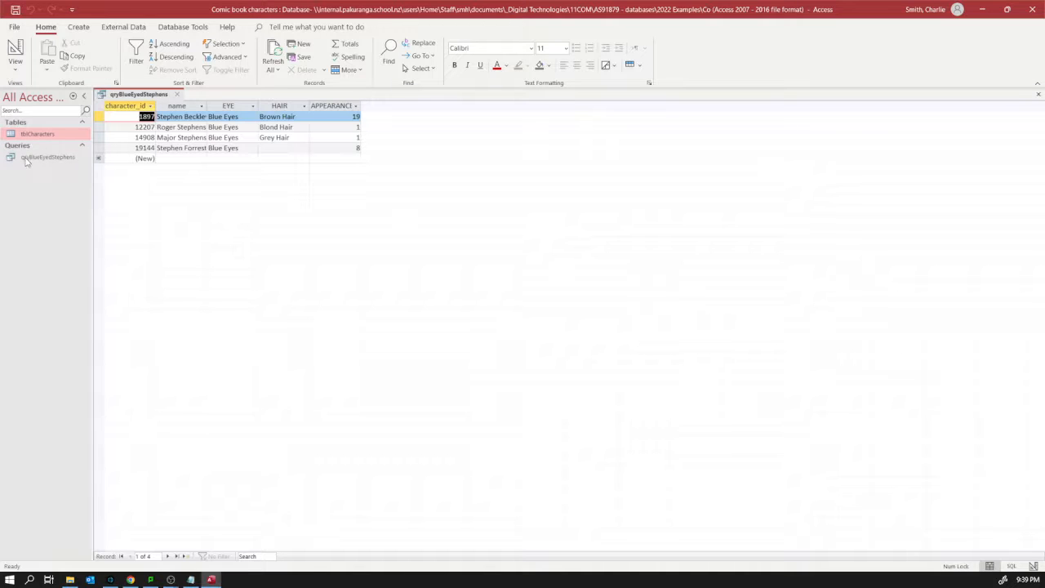
{"action": "left_click", "coordinate": [25, 161]}
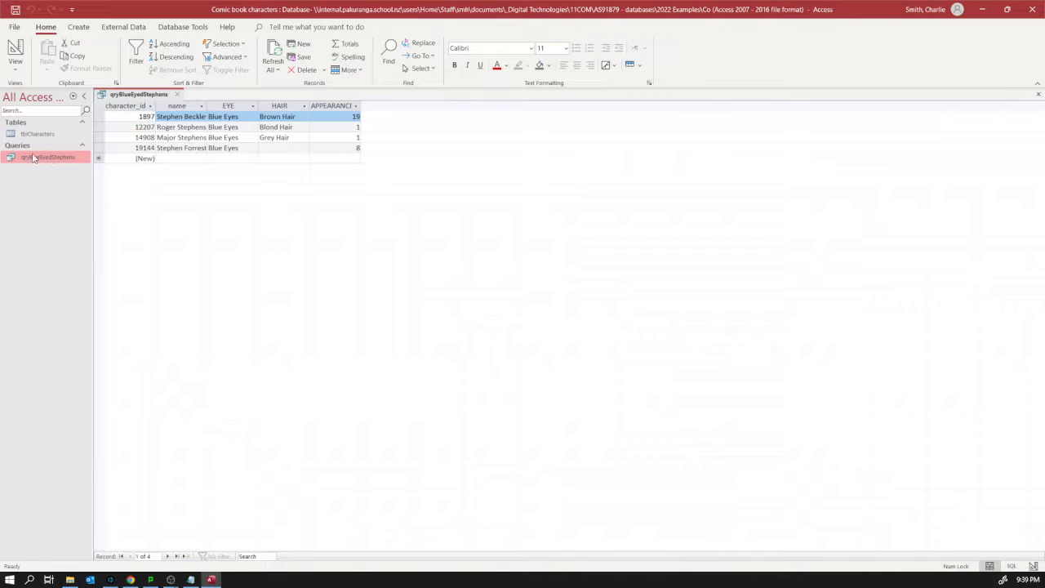
- Close qryBlueEyedStephens and start a new query in Design view
{"action": "left_click", "coordinate": [177, 94]}
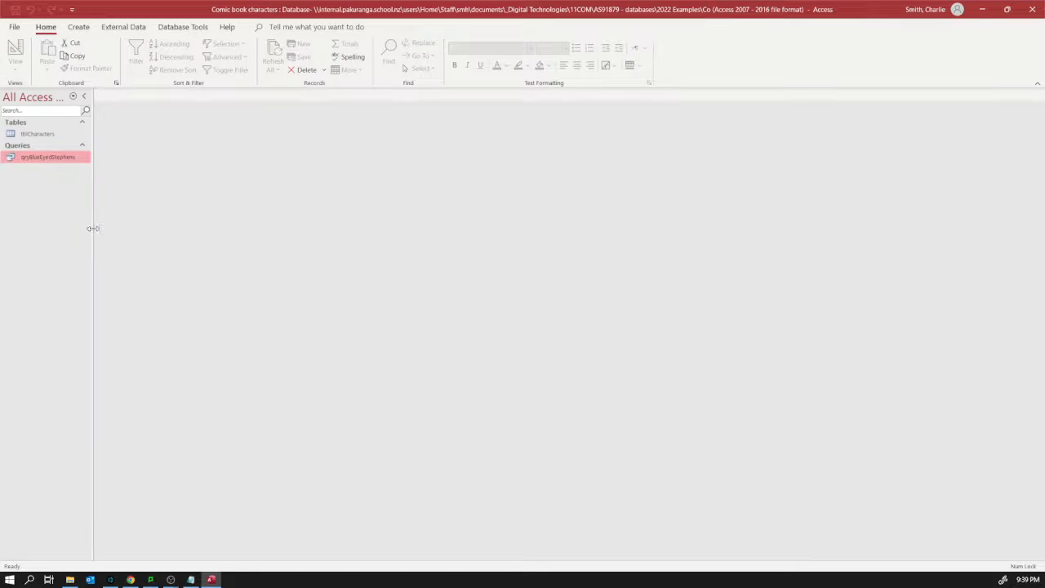
{"action": "left_click", "coordinate": [79, 28]}
{"action": "left_click", "coordinate": [169, 61]}
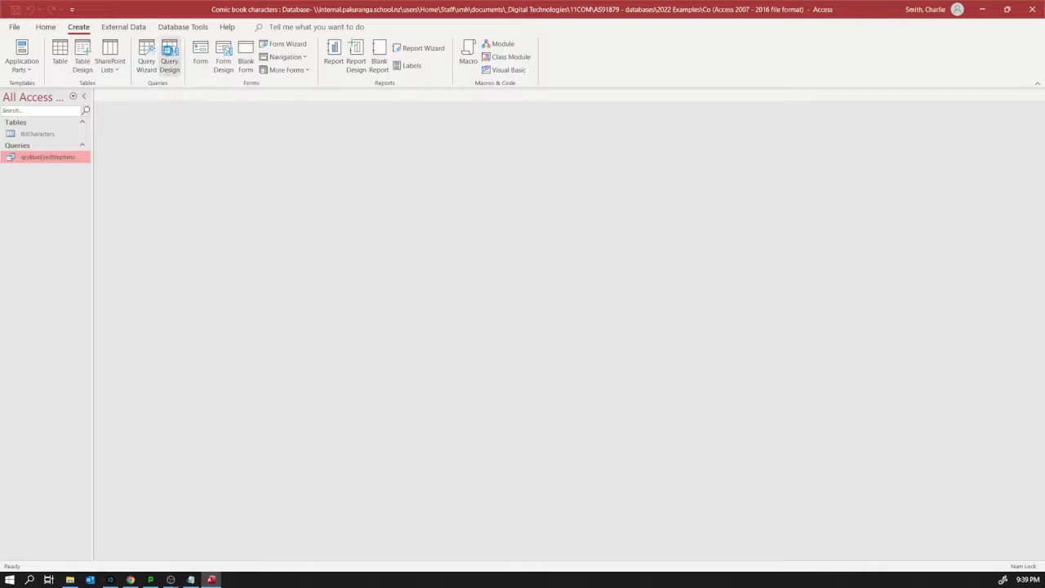
{"action": "left_click_drag", "start_coordinate": [952, 160], "coordinate": [249, 151]}
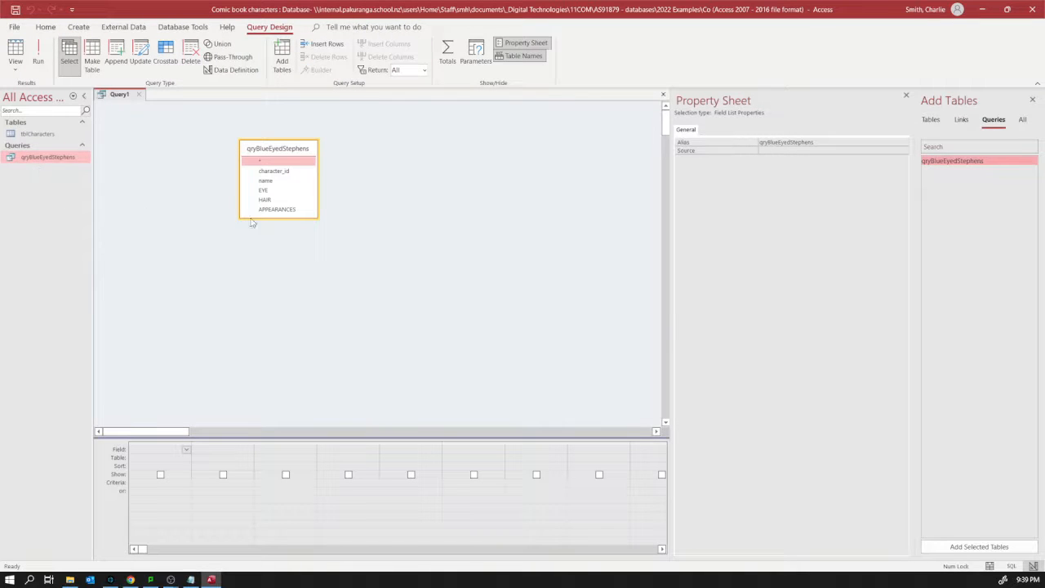
{"action": "left_click_drag", "start_coordinate": [265, 217], "coordinate": [269, 319]}
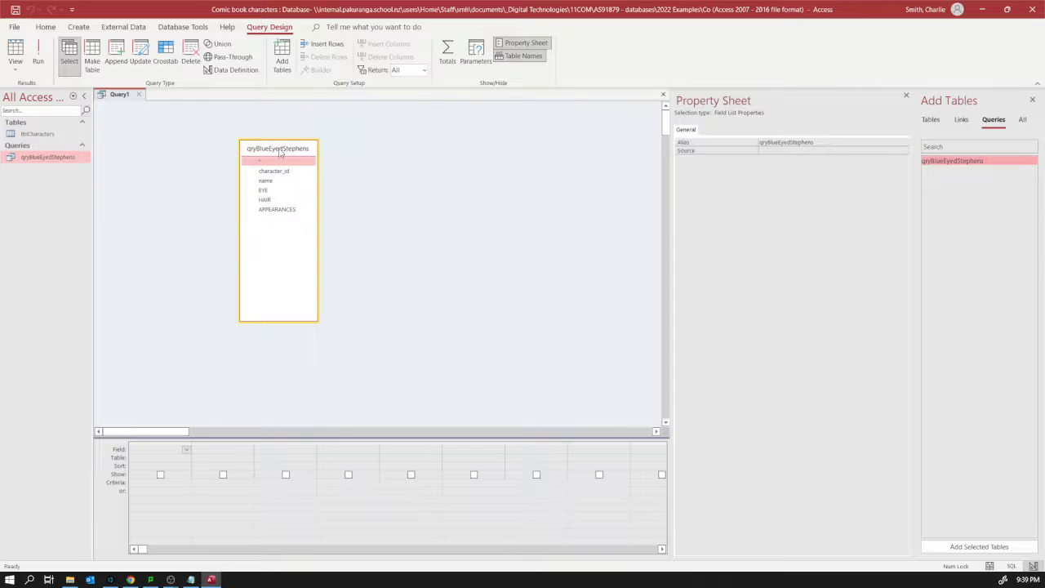
{"action": "left_click_drag", "start_coordinate": [280, 153], "coordinate": [353, 191]}
{"action": "right_click", "coordinate": [354, 190]}
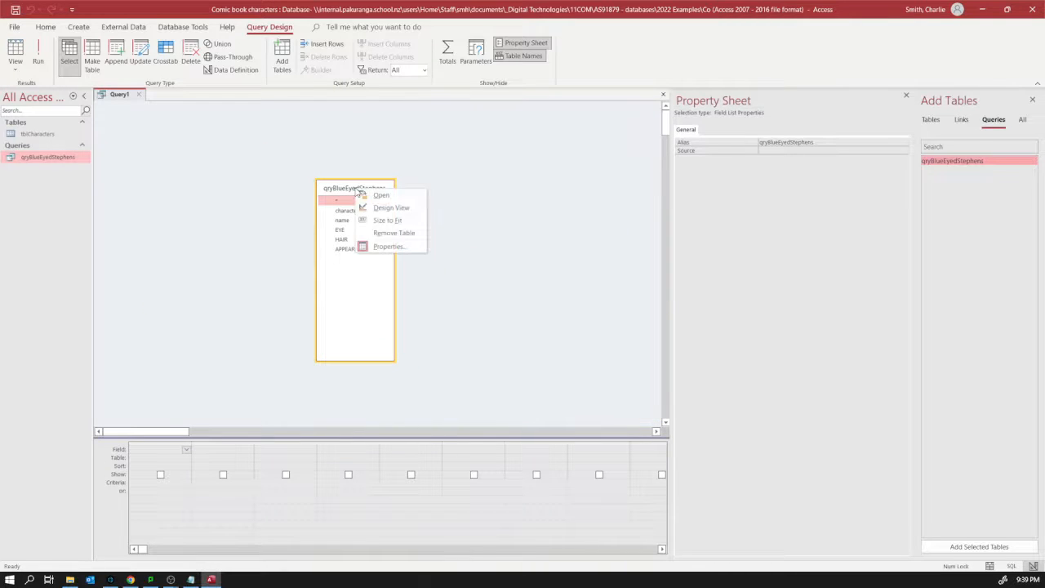
{"action": "left_click", "coordinate": [392, 233]}
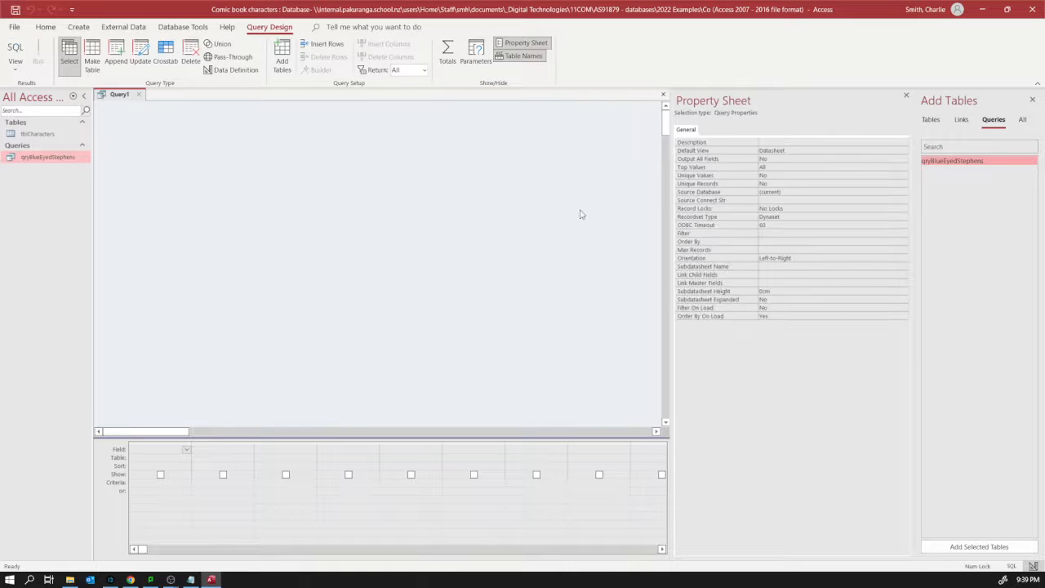
- Add the tblCharacters table to the new query and enlarge its field list to show every field
{"action": "left_click", "coordinate": [932, 120]}
{"action": "left_click_drag", "start_coordinate": [937, 163], "coordinate": [151, 135]}
{"action": "left_click_drag", "start_coordinate": [173, 201], "coordinate": [171, 311]}
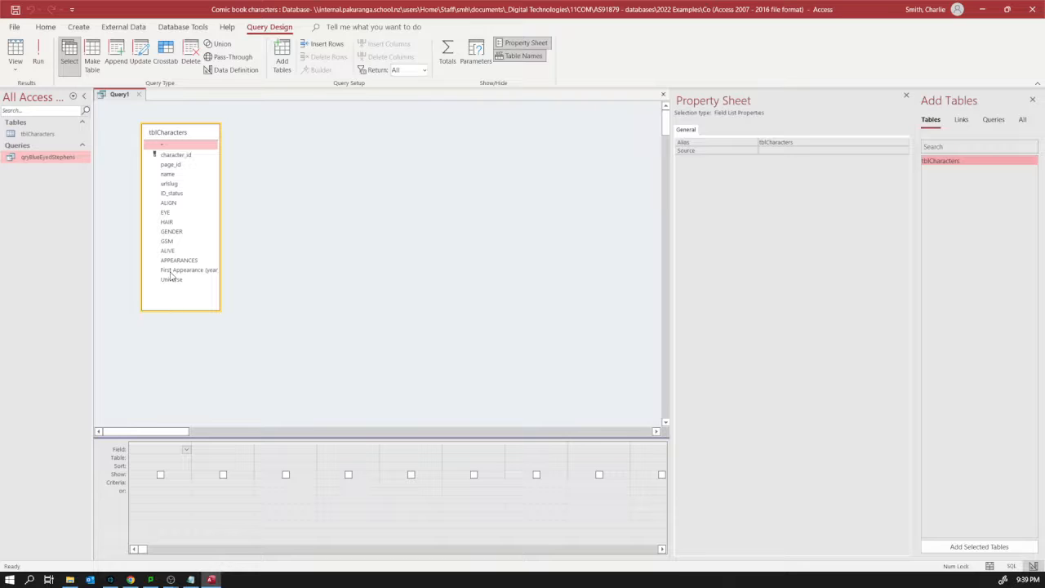
- Add the character_id, name and First Appearance (year) fields from tblCharacters to the query grid
{"action": "double_click", "coordinate": [173, 155]}
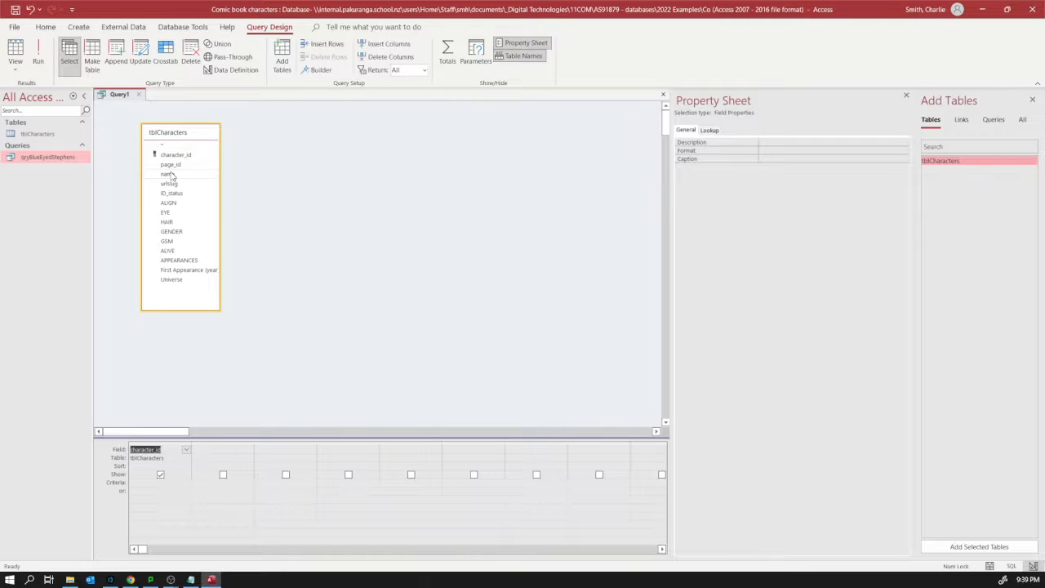
{"action": "double_click", "coordinate": [169, 174]}
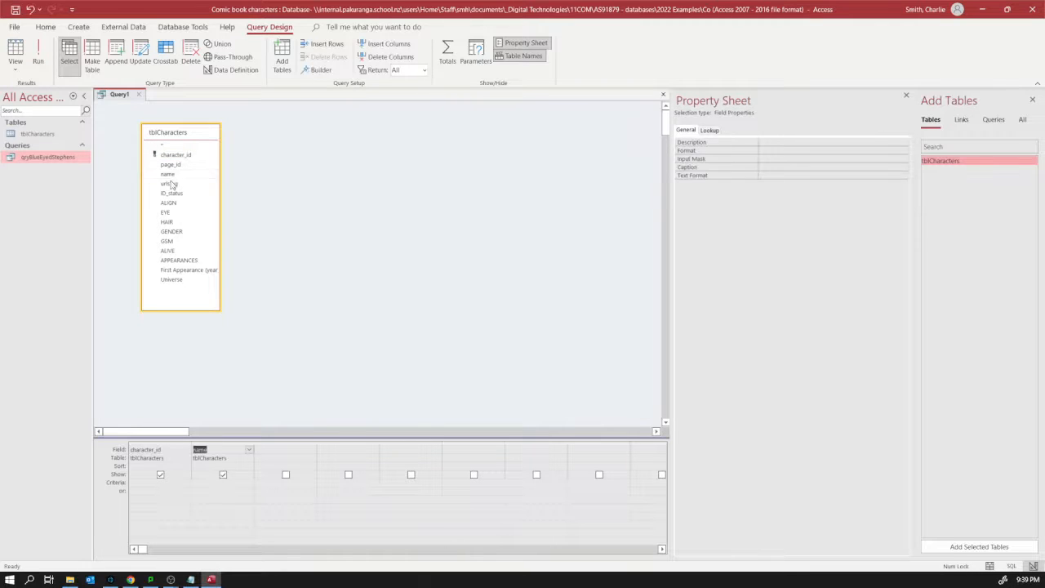
{"action": "double_click", "coordinate": [176, 271]}
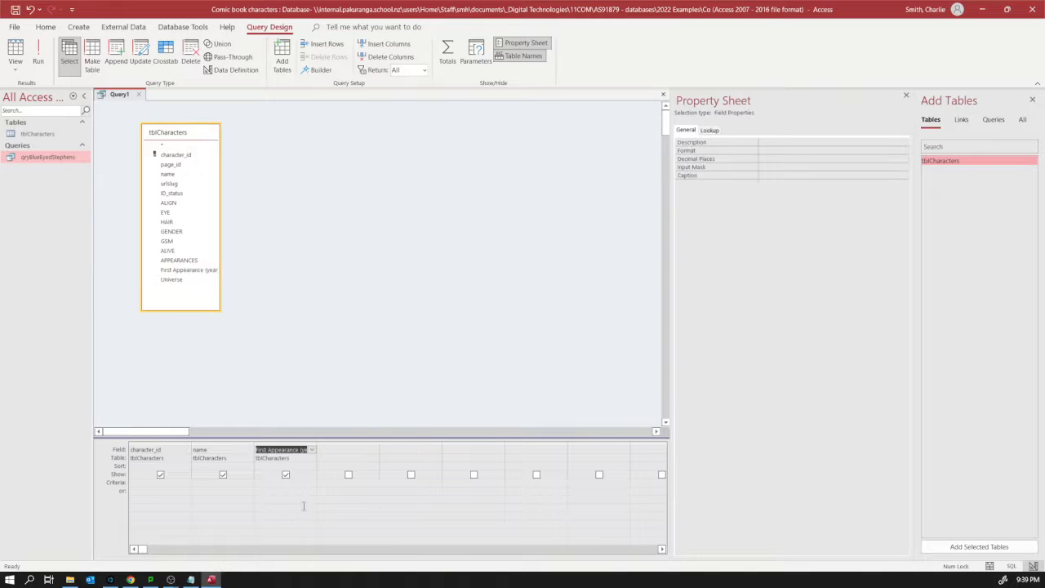
- Set the First Appearance (year) criterion to 1985 and check the query results before returning to the design
{"action": "left_click", "coordinate": [272, 482]}
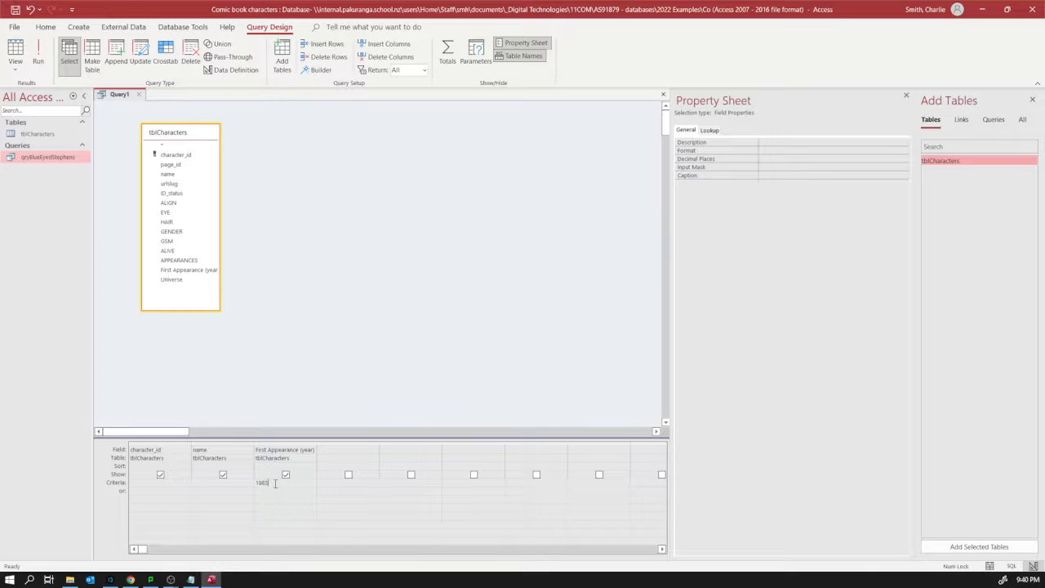
{"action": "left_click", "coordinate": [23, 54]}
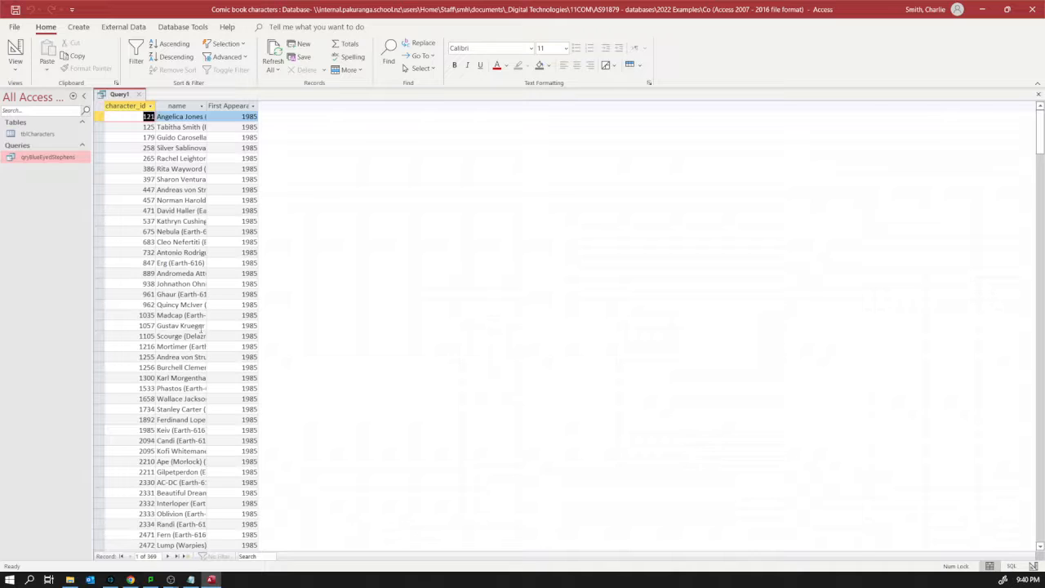
{"action": "left_click", "coordinate": [15, 49]}
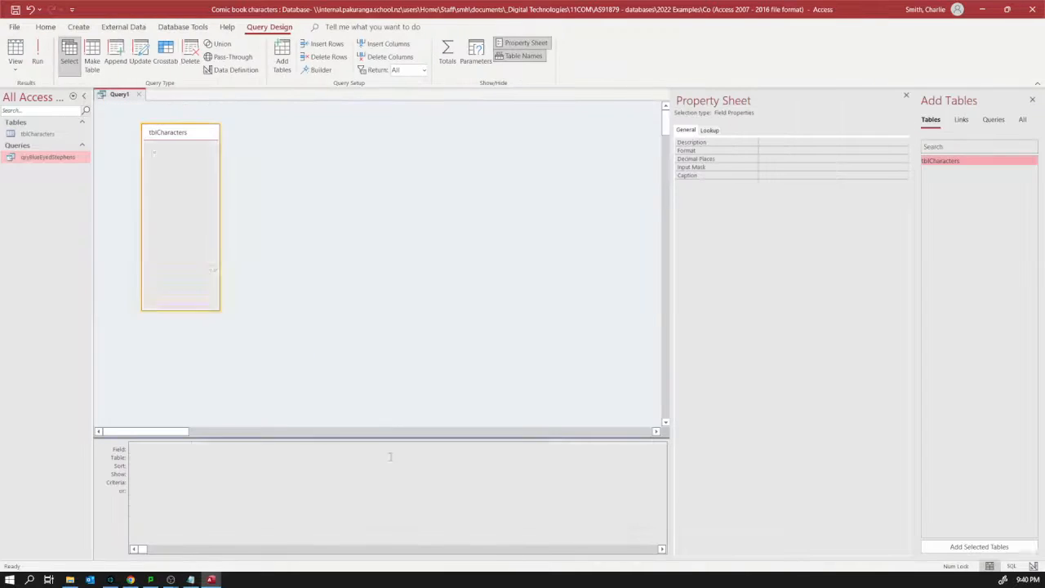
- Try an ascending sort on First Appearance (year) and check the resulting record order
{"action": "left_click", "coordinate": [294, 466]}
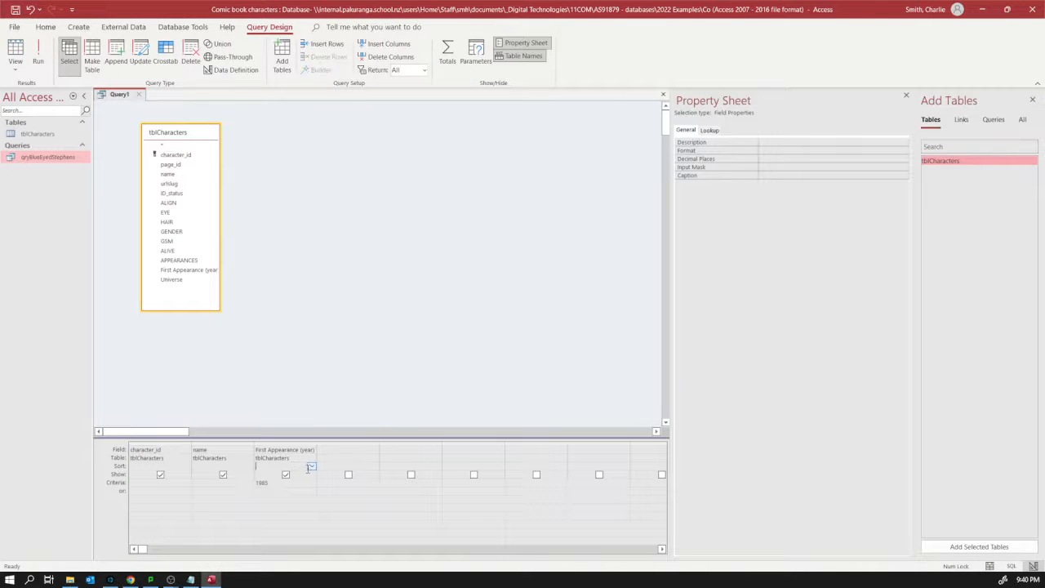
{"action": "left_click", "coordinate": [311, 466]}
{"action": "left_click", "coordinate": [297, 474]}
{"action": "left_click", "coordinate": [15, 49]}
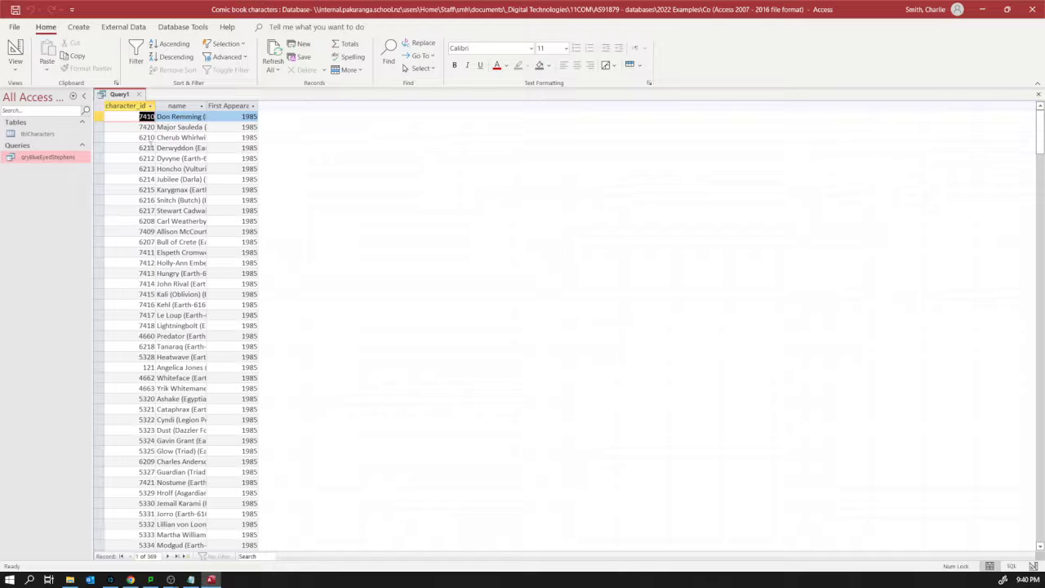
{"action": "left_click", "coordinate": [15, 51]}
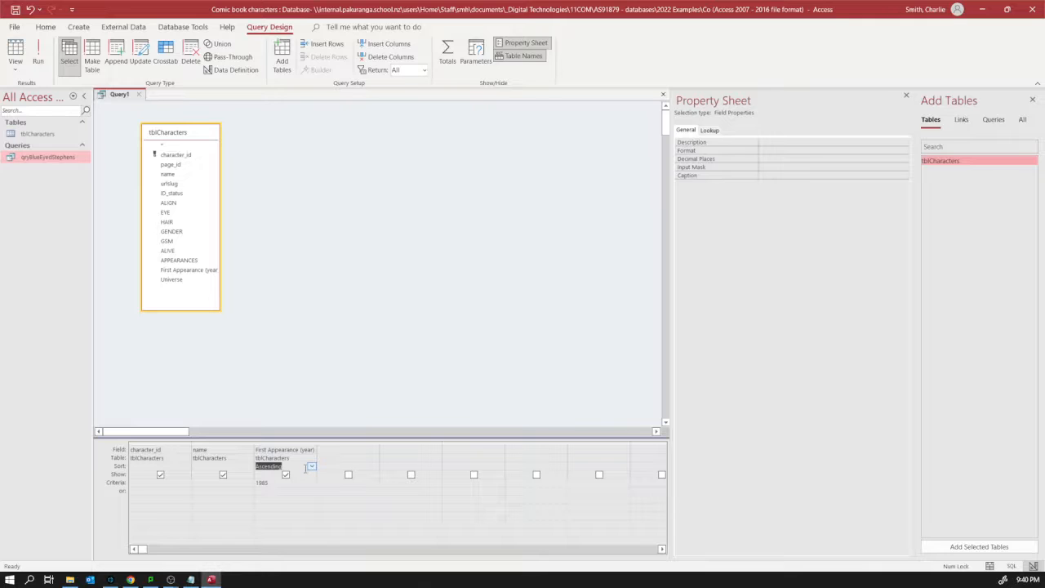
- Clear the sort on First Appearance (year), sort the name field in ascending order instead, and look through the results
{"action": "key", "text": "Delete"}
{"action": "left_click", "coordinate": [226, 465]}
{"action": "left_click", "coordinate": [248, 465]}
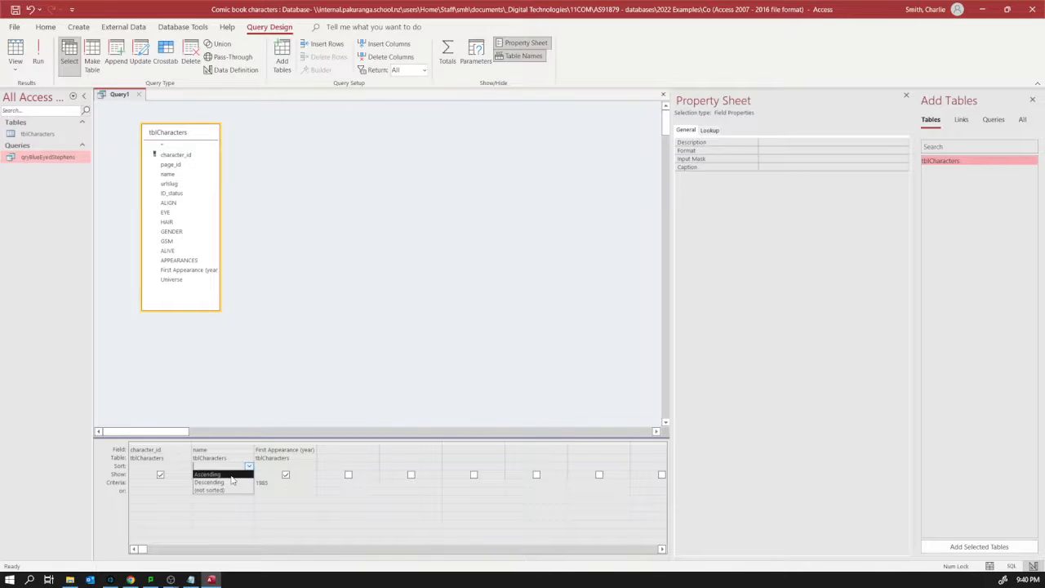
{"action": "left_click", "coordinate": [231, 477]}
{"action": "left_click", "coordinate": [15, 51]}
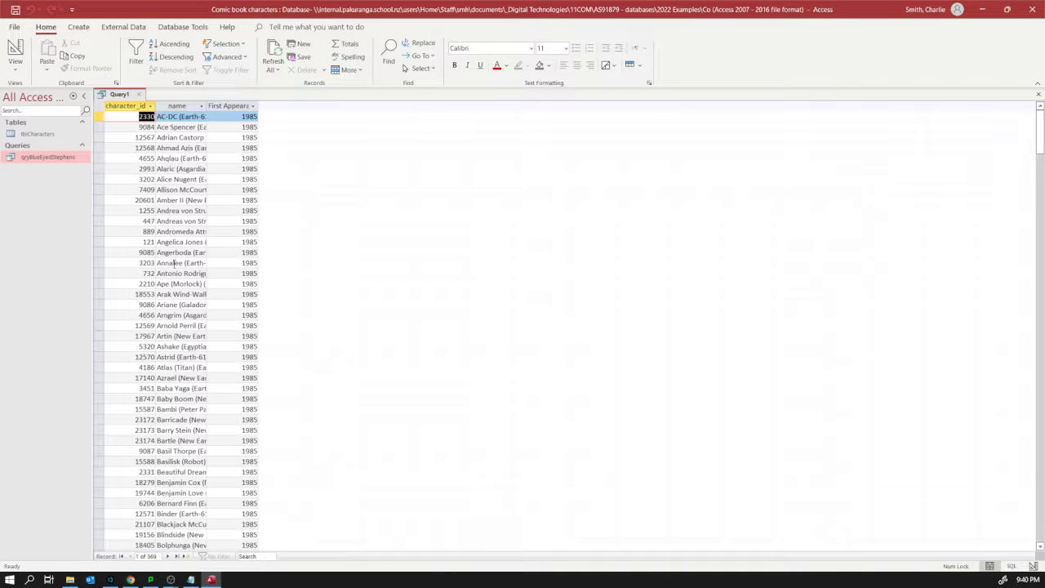
{"action": "scroll", "coordinate": [170, 408], "scroll_direction": "down", "scroll_amount": 3}
{"action": "scroll", "coordinate": [169, 420], "scroll_direction": "up", "scroll_amount": 3}
{"action": "left_click", "coordinate": [18, 50]}
- Change the name field's sort order to Descending and check the query results
{"action": "left_click", "coordinate": [249, 467]}
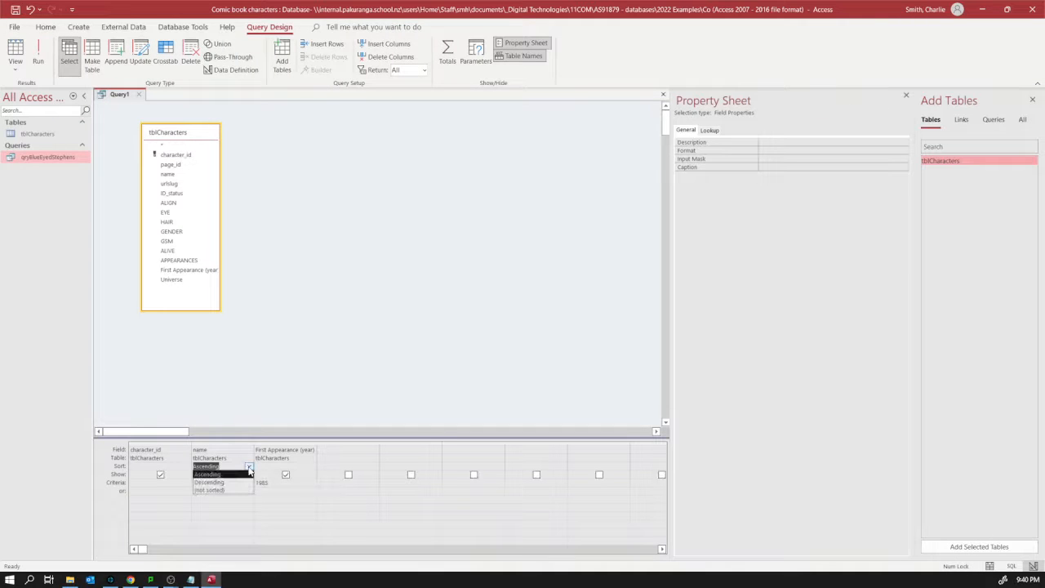
{"action": "left_click", "coordinate": [236, 482]}
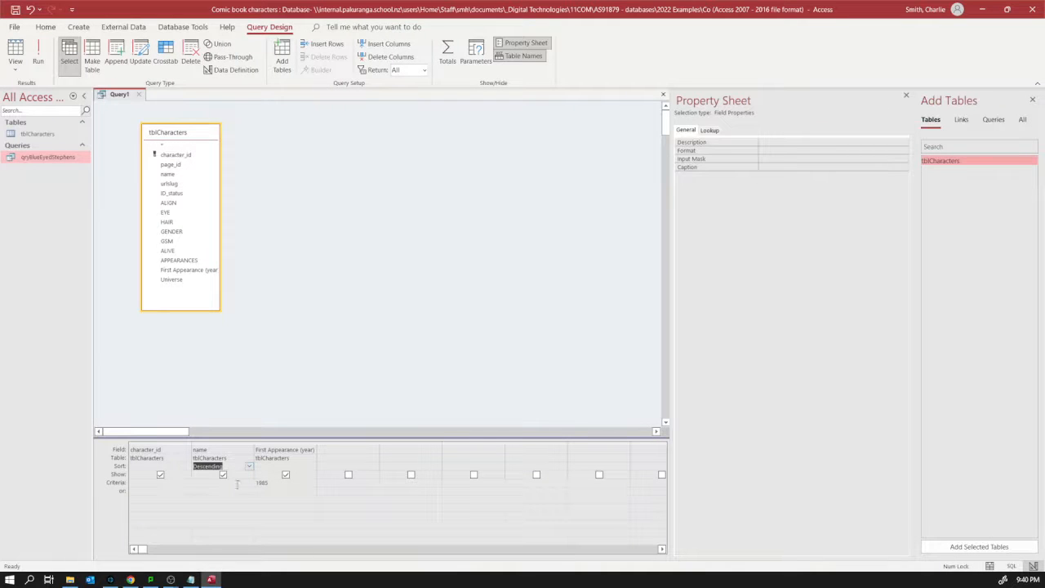
{"action": "left_click", "coordinate": [17, 49]}
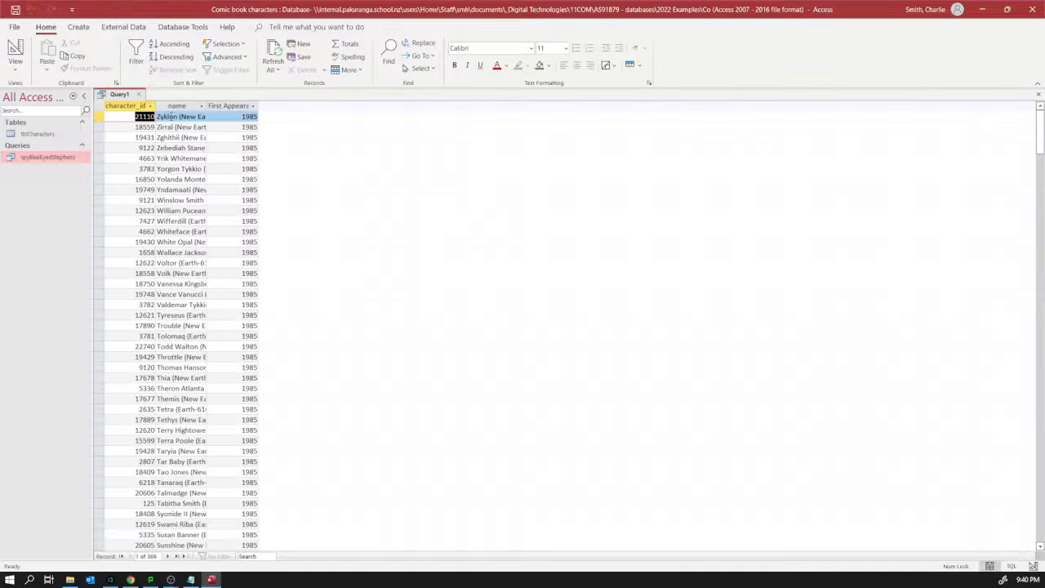
{"action": "left_click", "coordinate": [20, 59]}
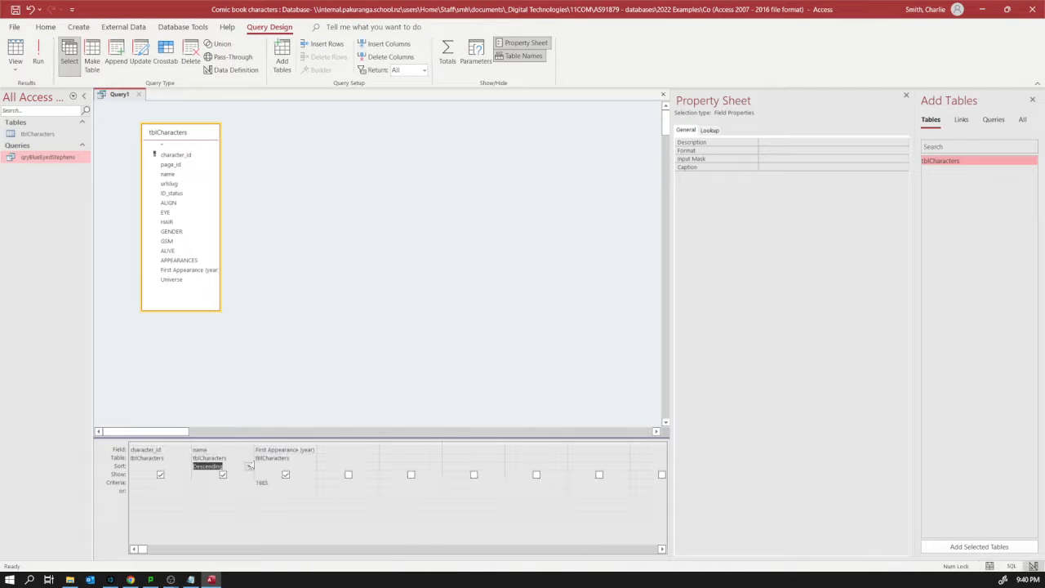
- Set the name field's sort order back to Ascending
{"action": "left_click", "coordinate": [250, 466]}
{"action": "left_click", "coordinate": [233, 474]}
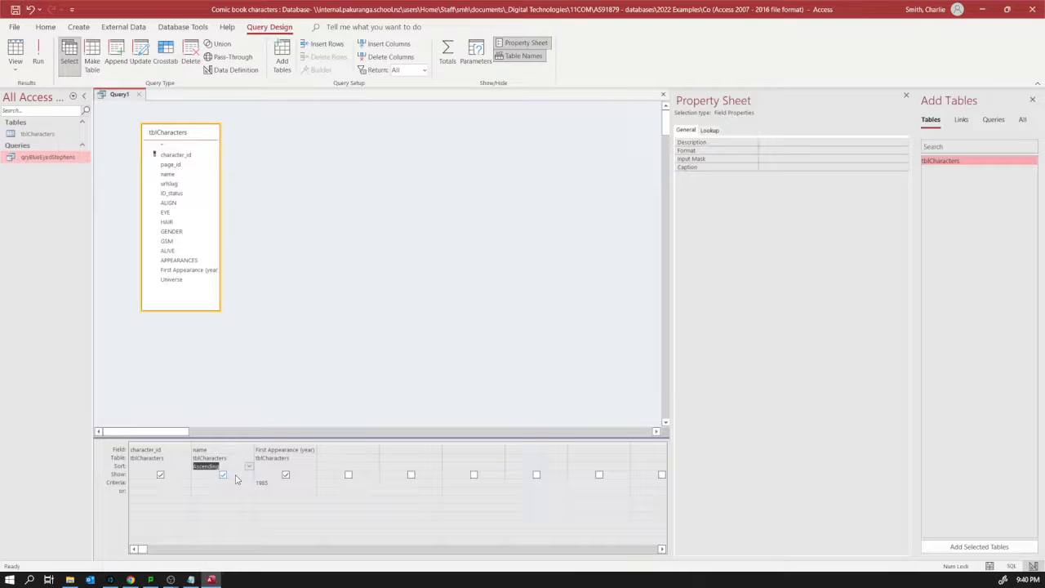
{"action": "left_click", "coordinate": [233, 424]}
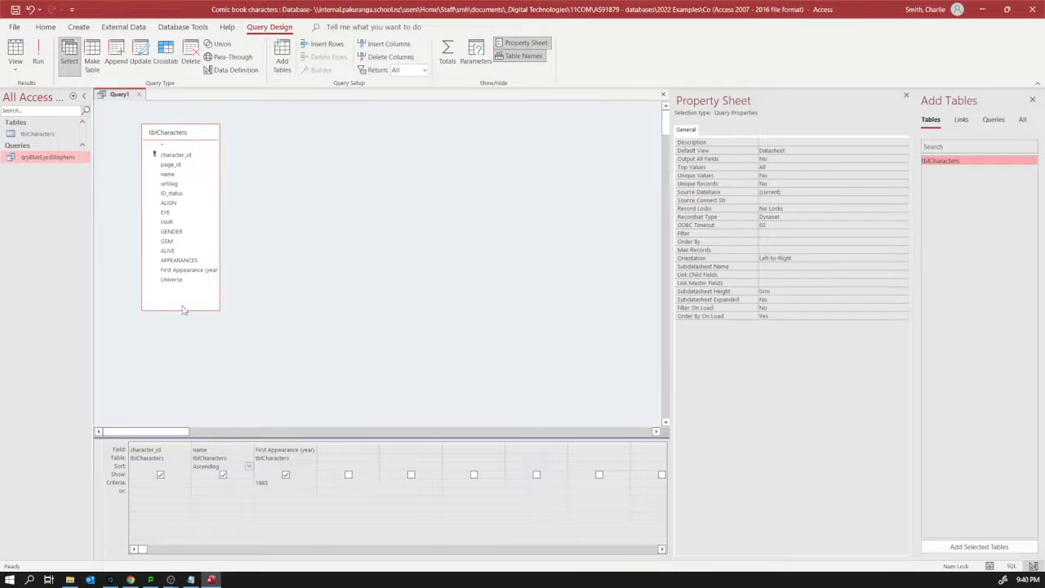
- Save the query under the name qry1985SortedByName
{"action": "left_click", "coordinate": [15, 10]}
{"action": "type", "text": "qry1985SortedBy"}
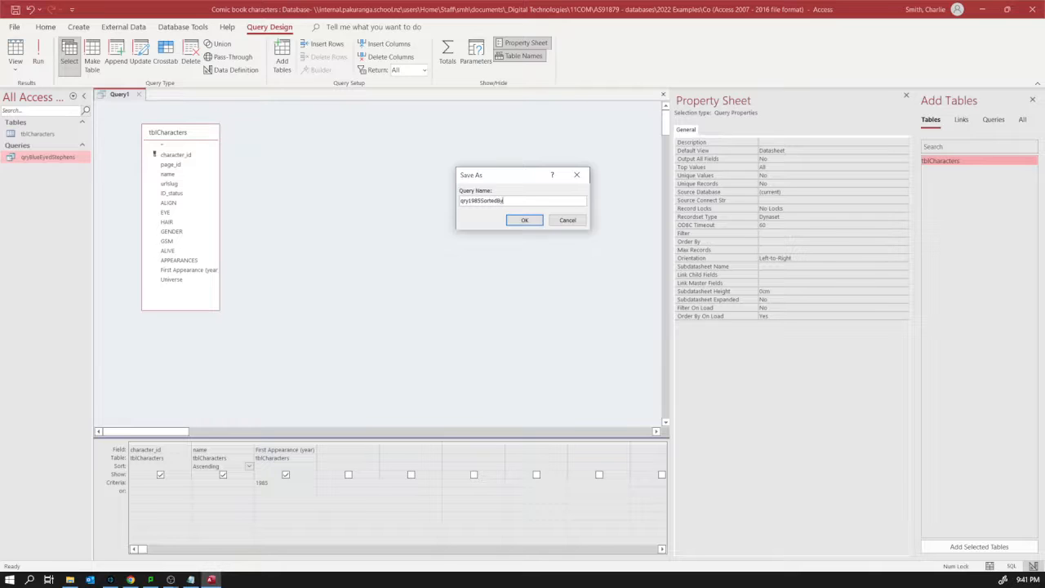
{"action": "type", "text": "Name"}
{"action": "left_click", "coordinate": [527, 220]}
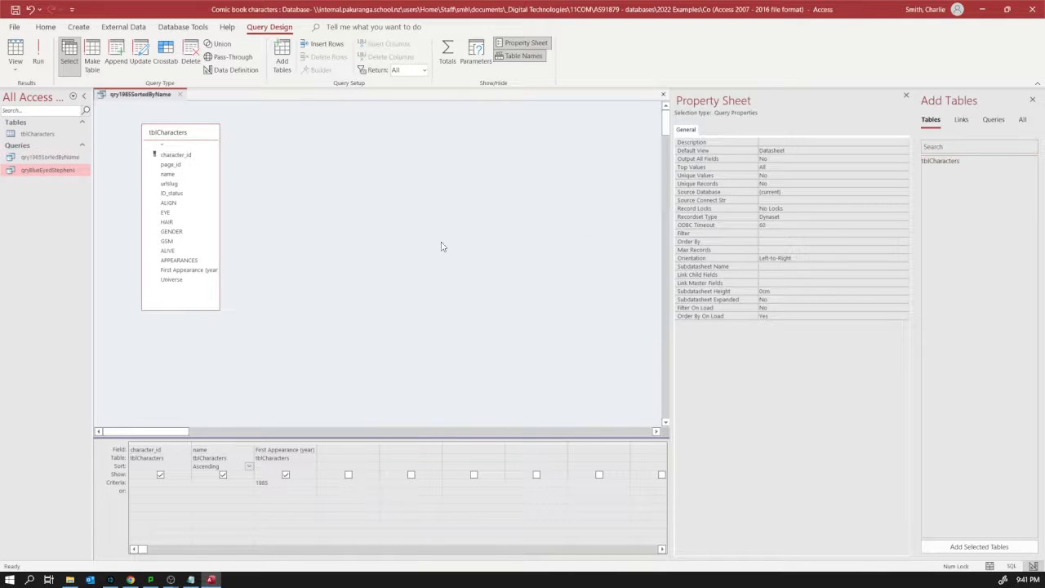